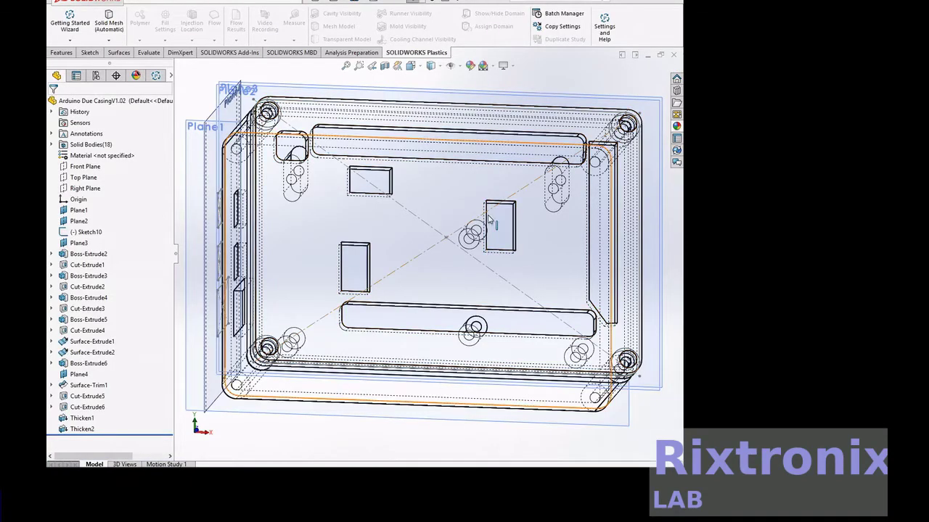
Orbit the casing into a steep side view
right_click(614, 77)
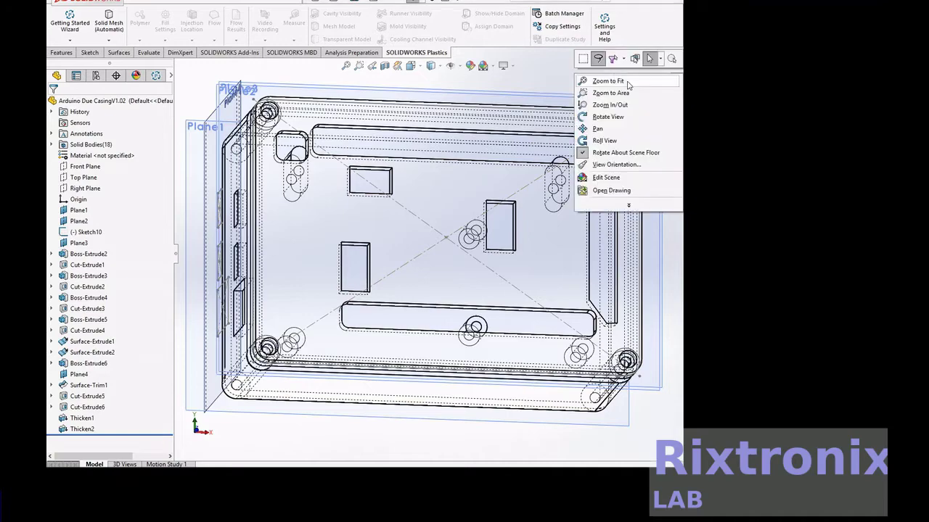
click(637, 118)
mouse_move(640, 84)
mouse_down()
mouse_move(449, 237)
mouse_move(435, 218)
mouse_move(451, 191)
mouse_move(450, 245)
mouse_up()
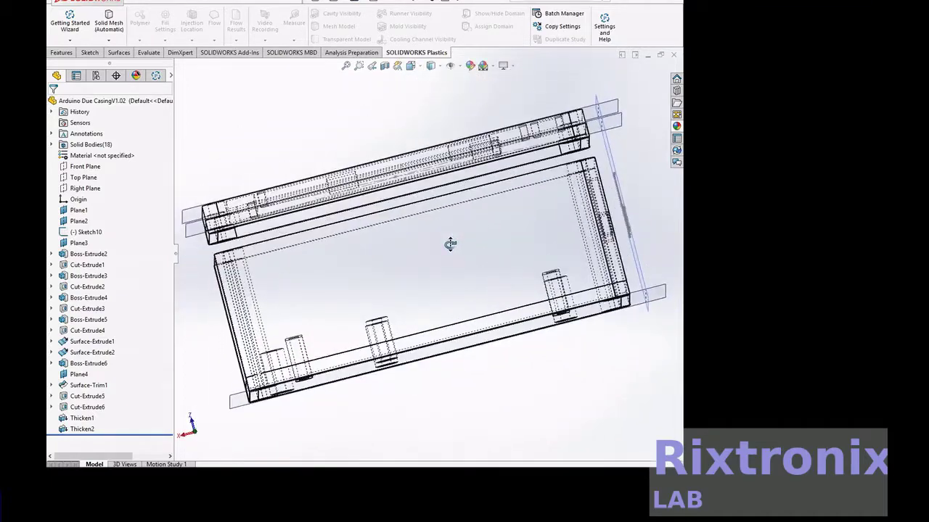
Select Top Plane and switch to the standard orthographic view facing Plane4
click(420, 67)
click(432, 190)
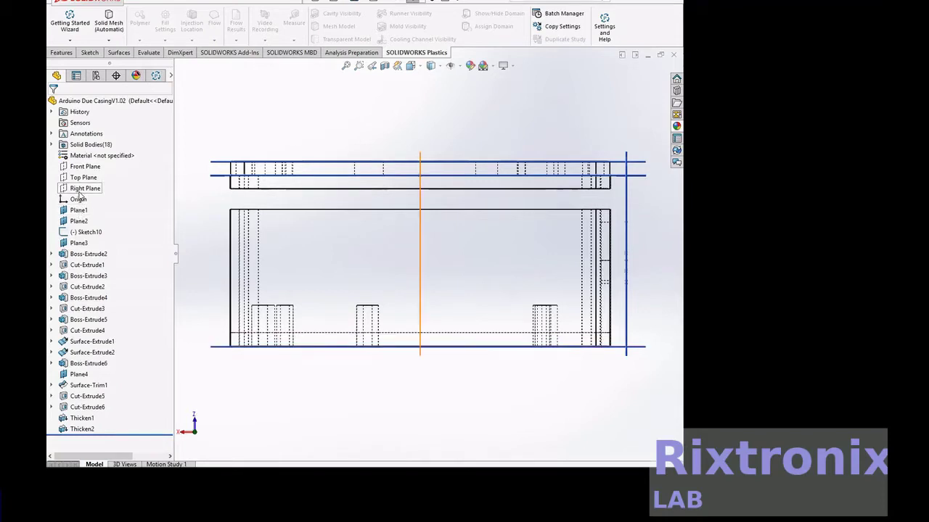
click(85, 180)
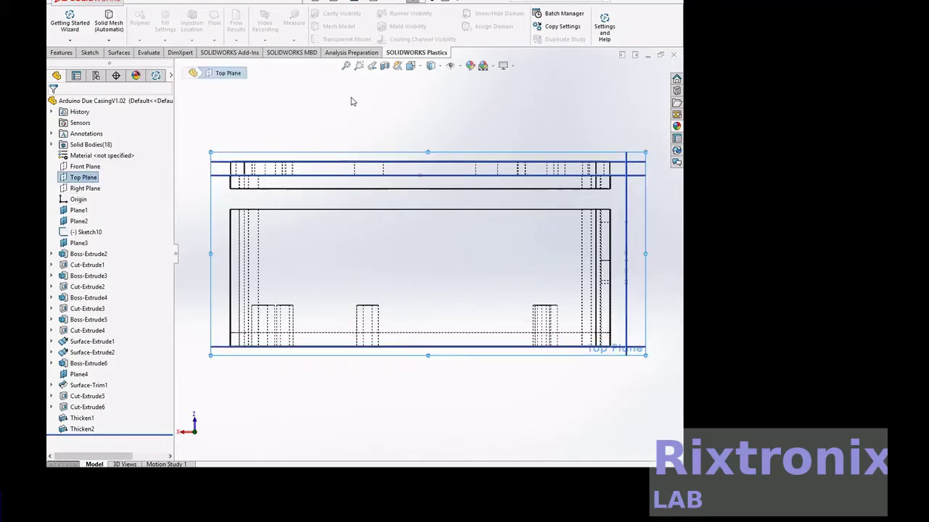
click(431, 66)
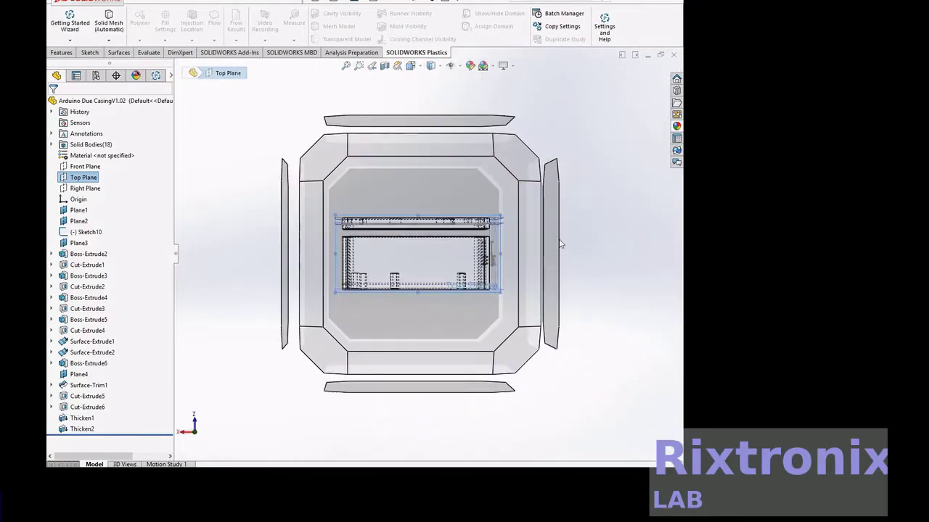
click(559, 245)
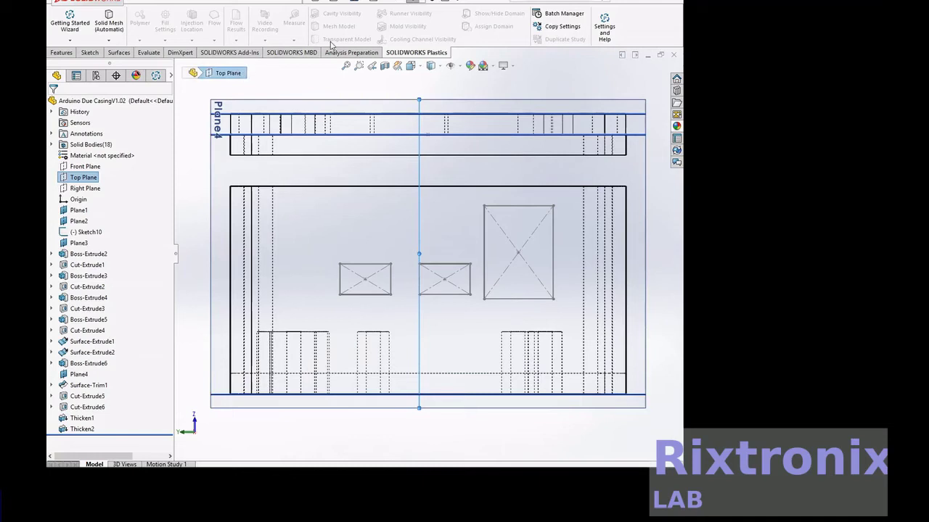
Add a reference plane, Plane5, offset 40 mm from the Top Plane
click(61, 52)
click(448, 41)
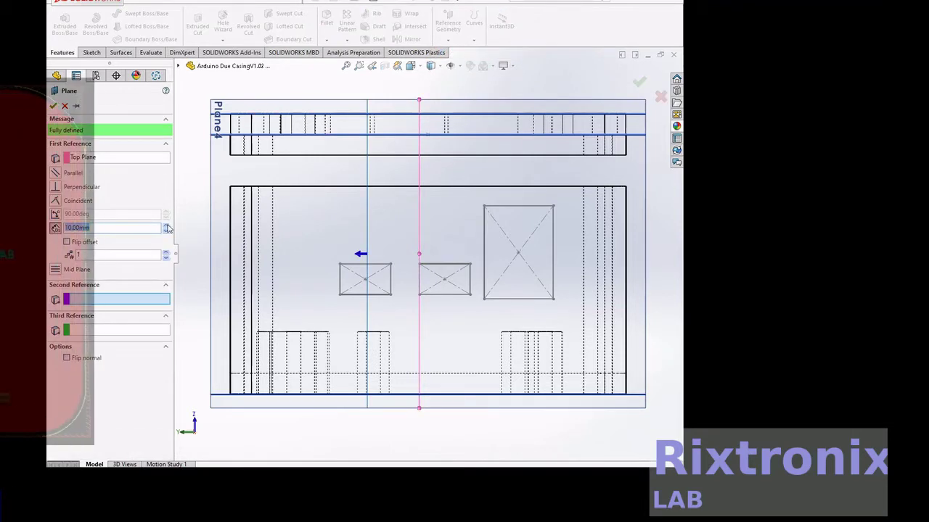
click(166, 225)
click(166, 226)
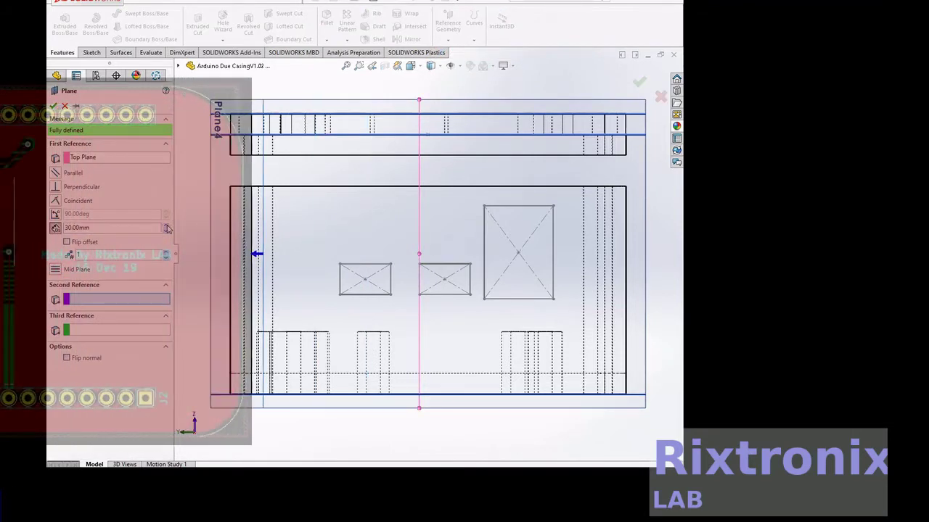
click(166, 227)
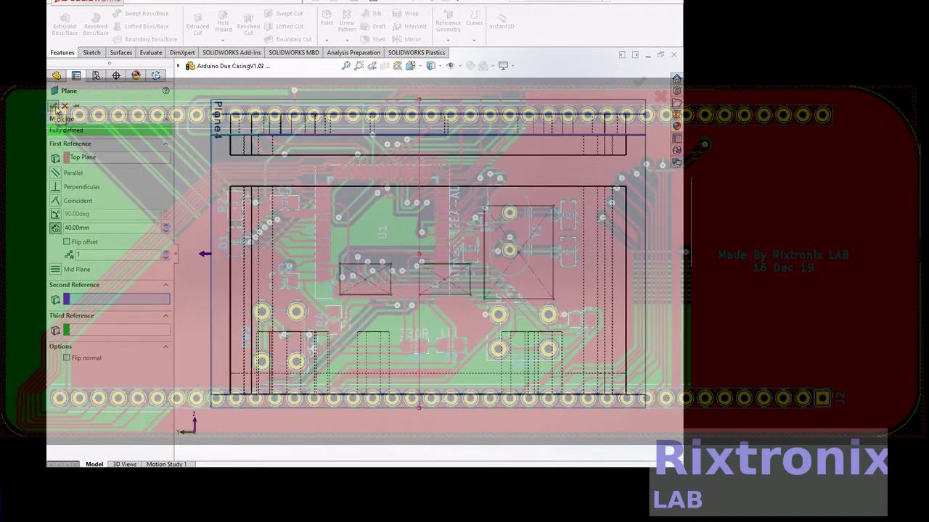
key(Return)
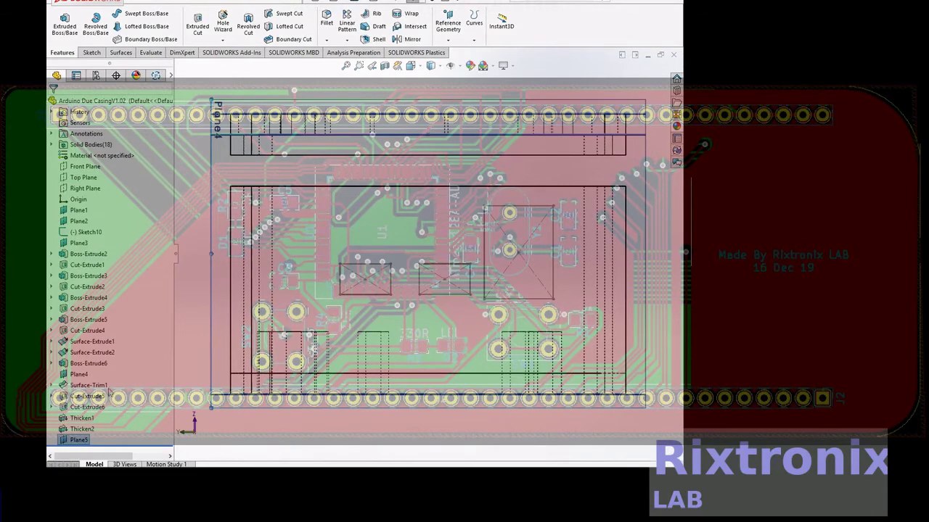
Face Plane5 and sketch one horizontal line, about 79.5 mm, across the casing's lower half
right_click(82, 443)
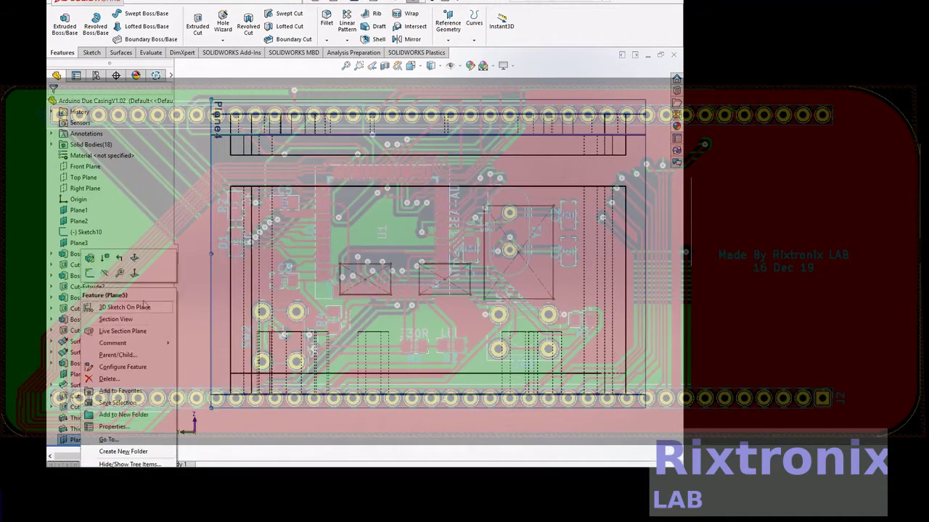
click(138, 279)
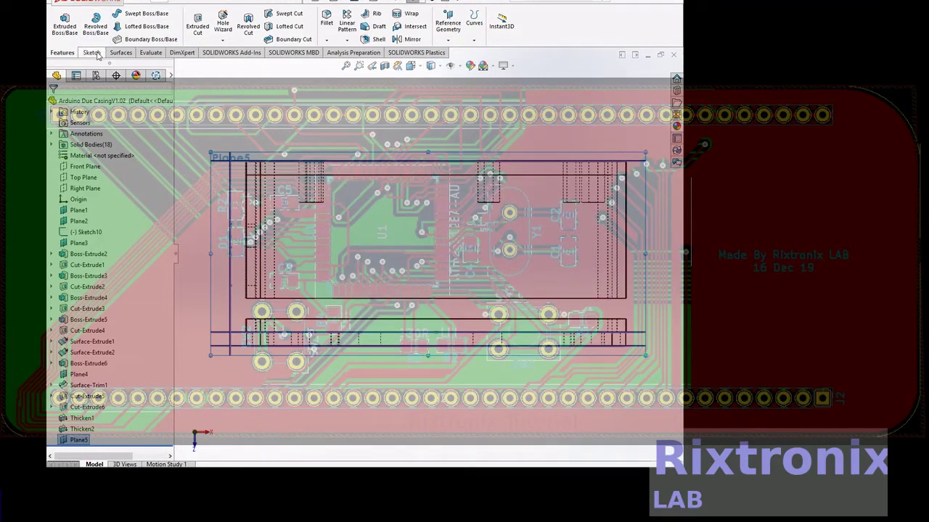
click(94, 53)
click(119, 16)
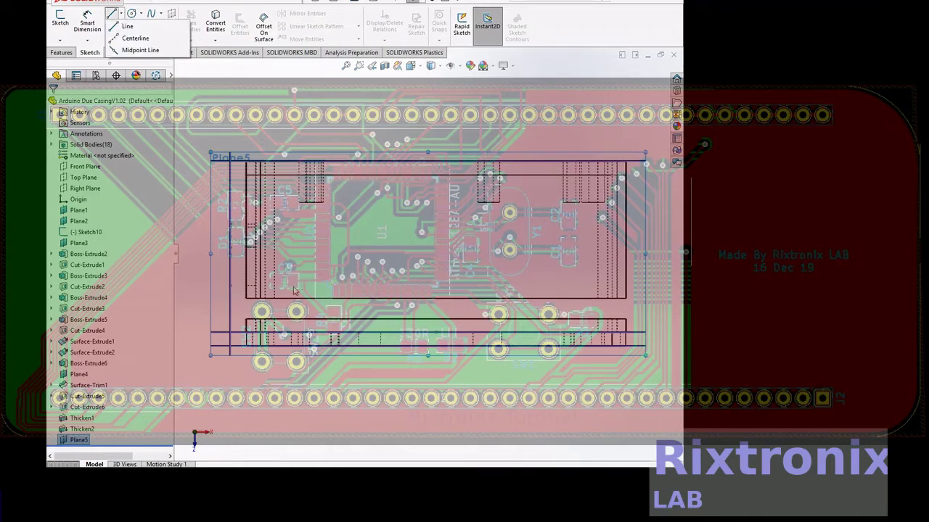
click(162, 26)
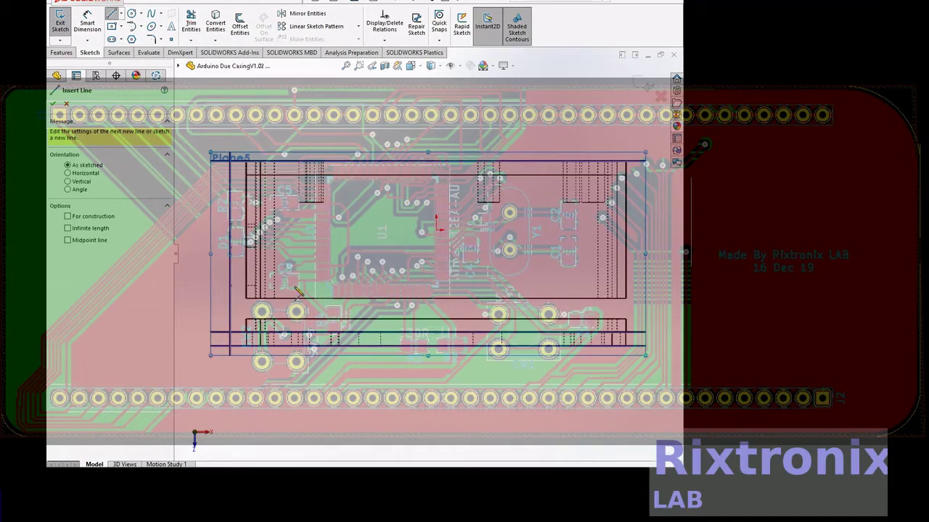
click(295, 291)
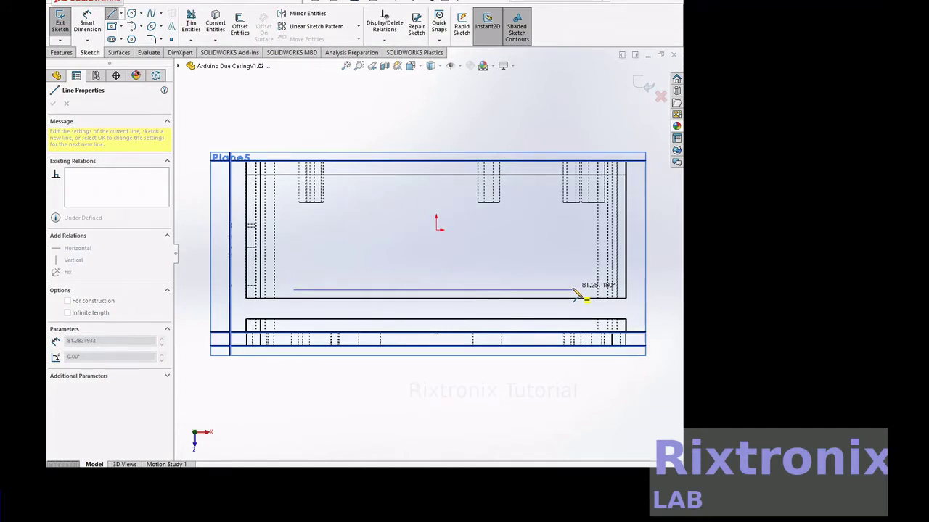
click(568, 291)
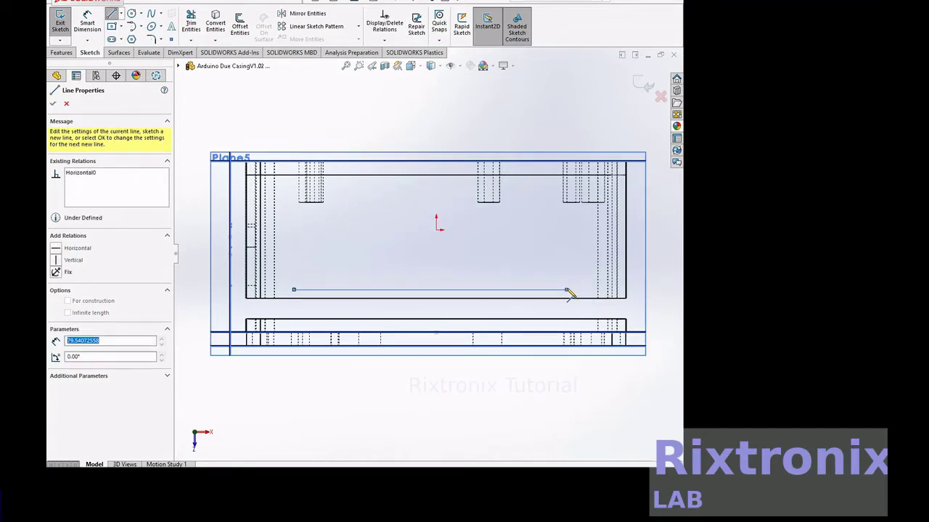
key(Escape)
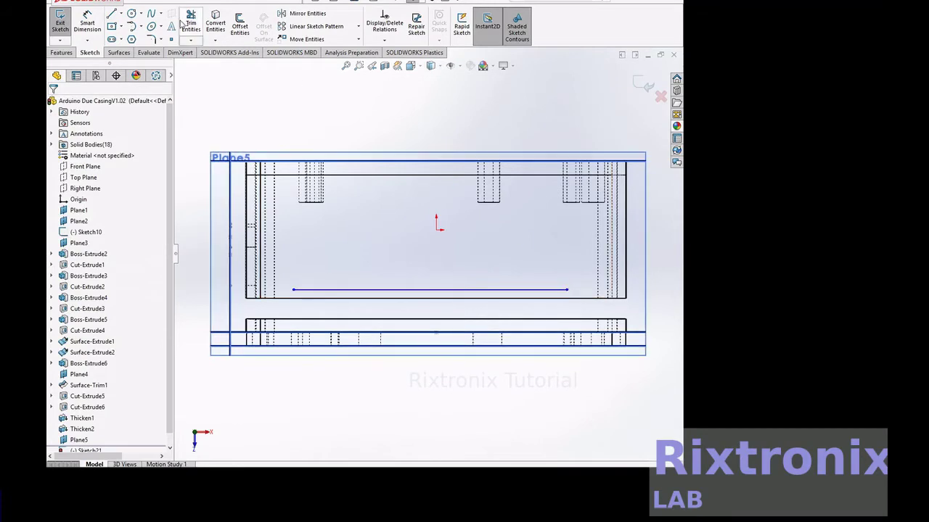
click(54, 16)
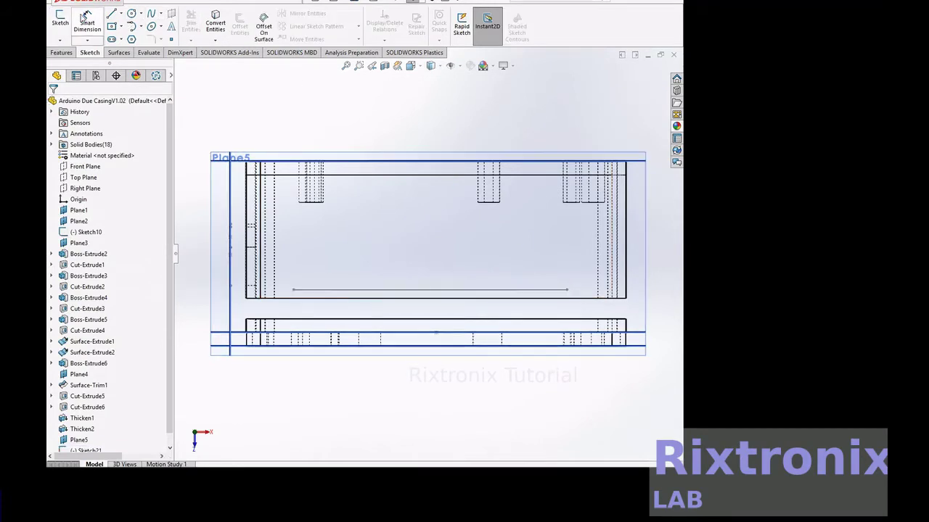
On Plane5, sketch a vertical straight slot about 16.4 mm long and 3.19 mm wide
click(111, 39)
click(312, 232)
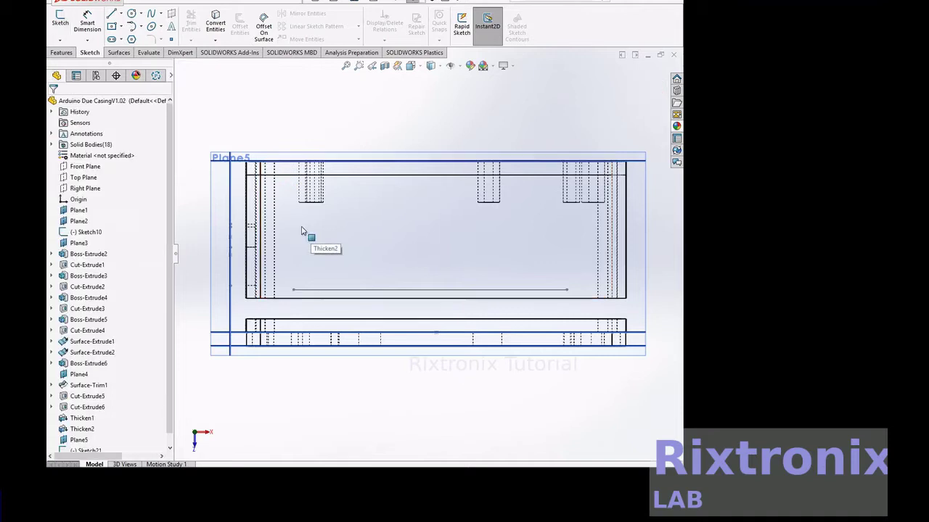
click(80, 429)
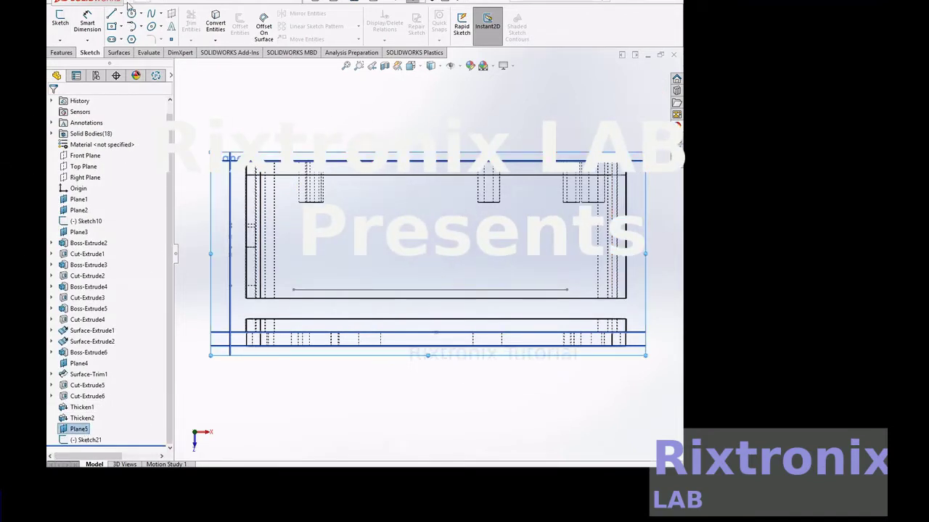
click(113, 40)
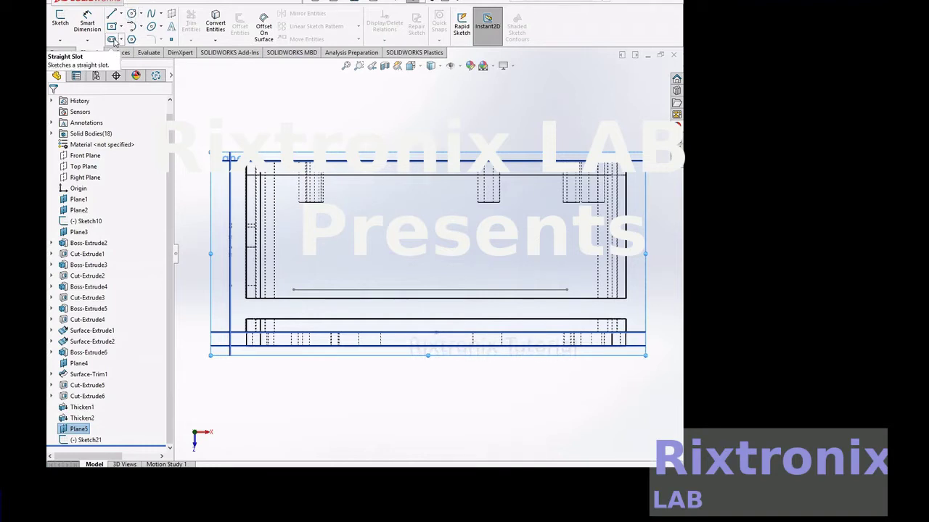
click(314, 254)
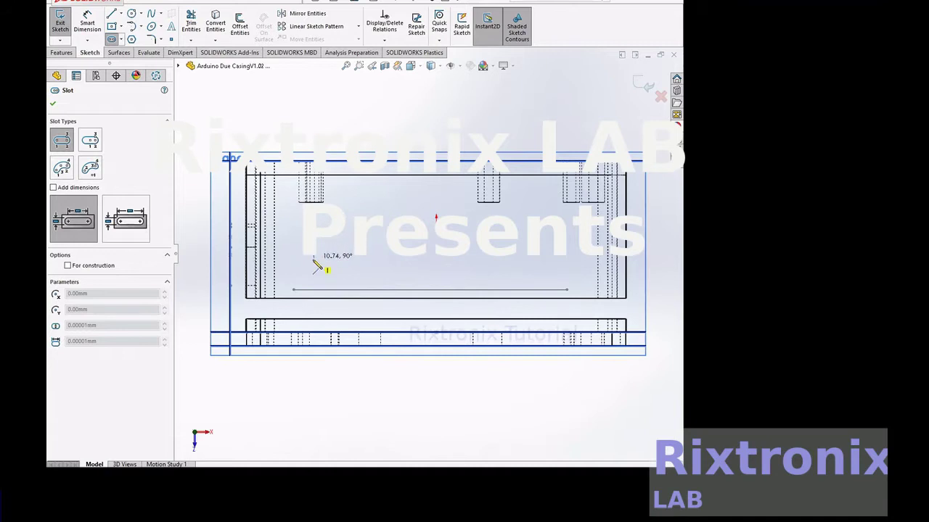
click(315, 282)
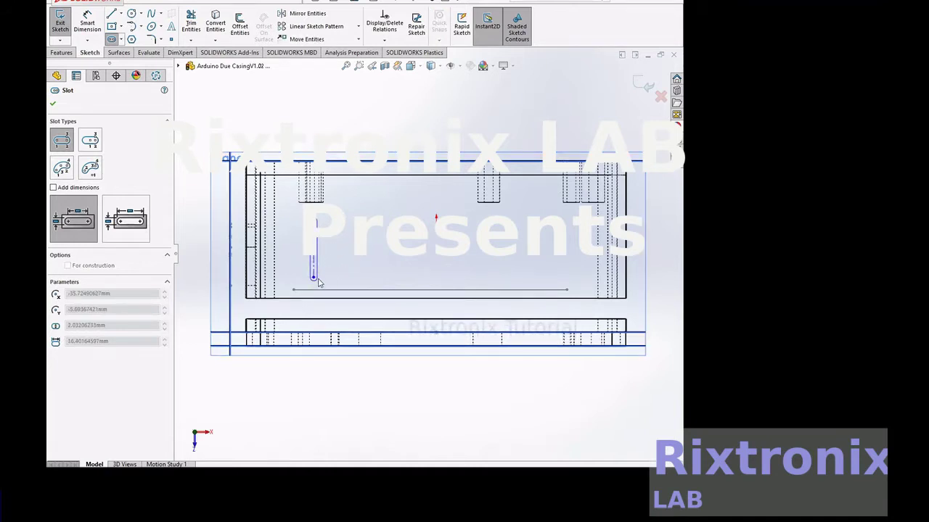
click(320, 283)
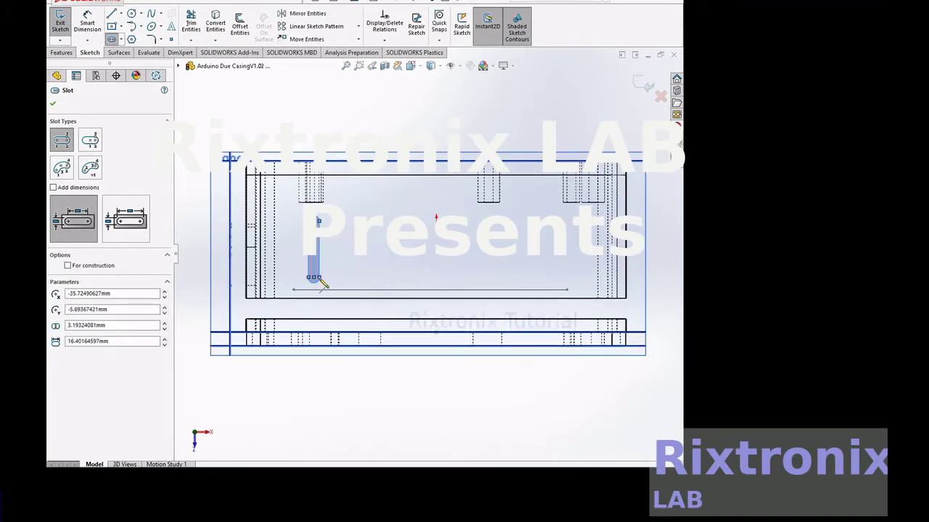
key(Escape)
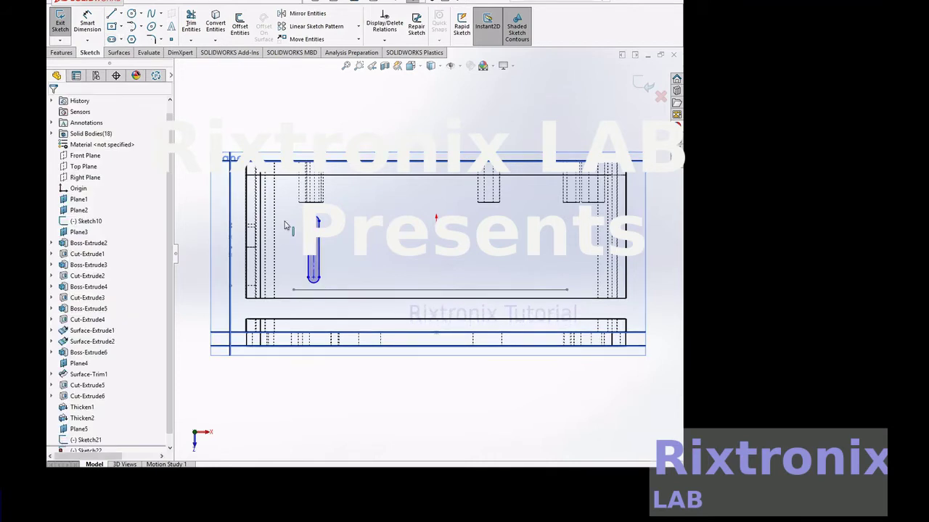
click(64, 28)
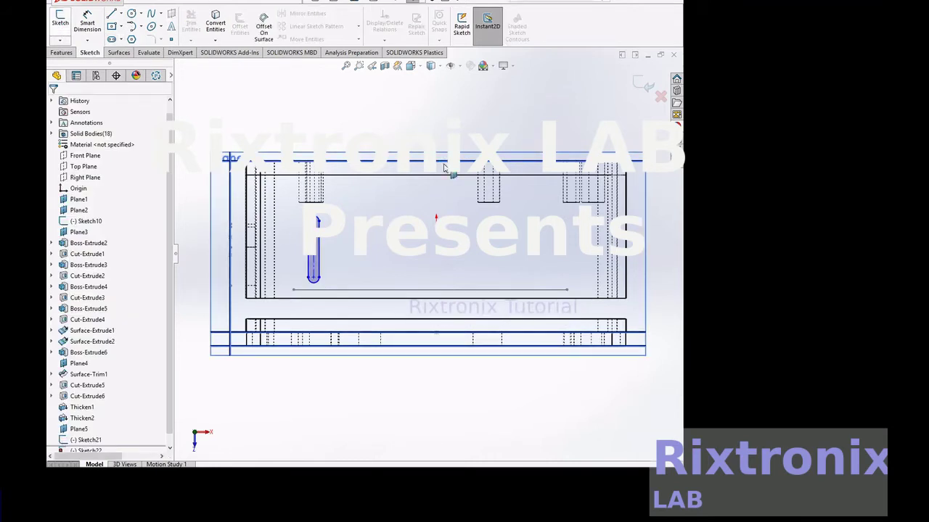
scroll(103, 414, down, 1)
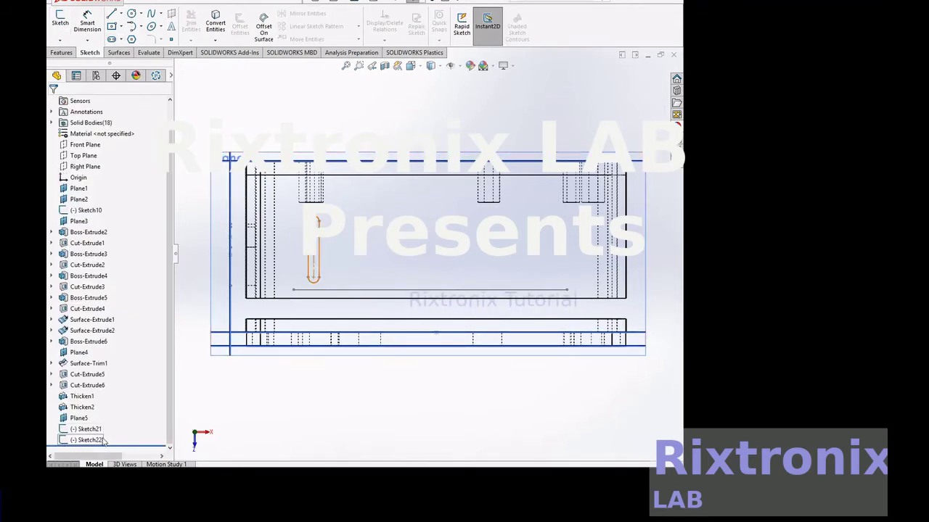
click(104, 440)
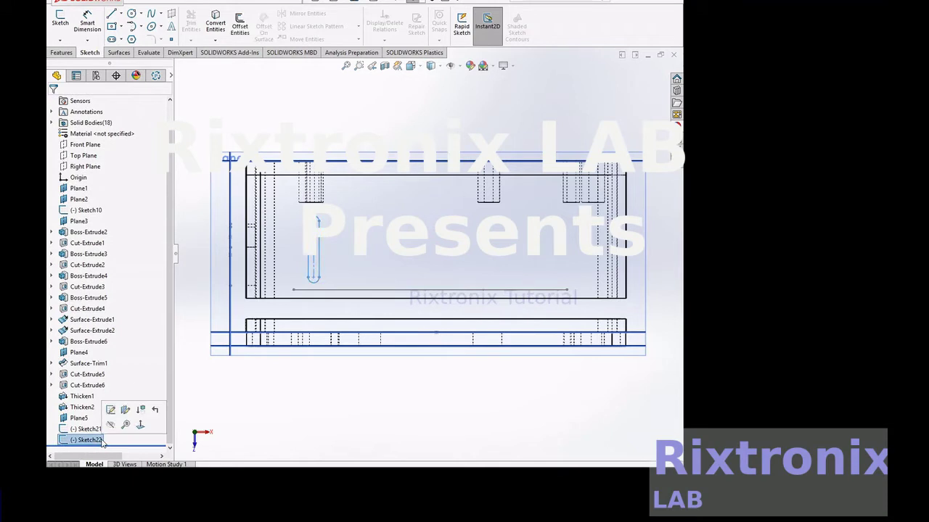
Cut the slot sketch blind 90.00 mm into the casing side as Cut-Extrude7
click(66, 54)
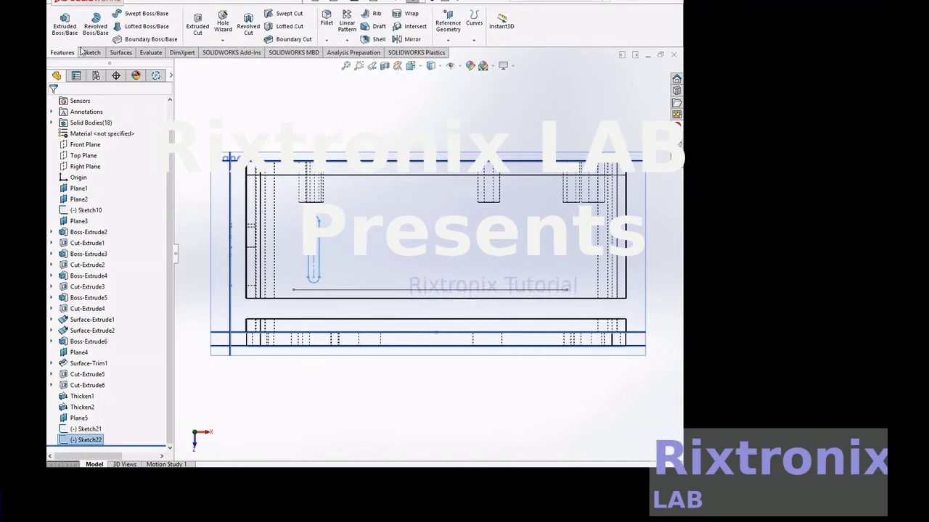
click(194, 38)
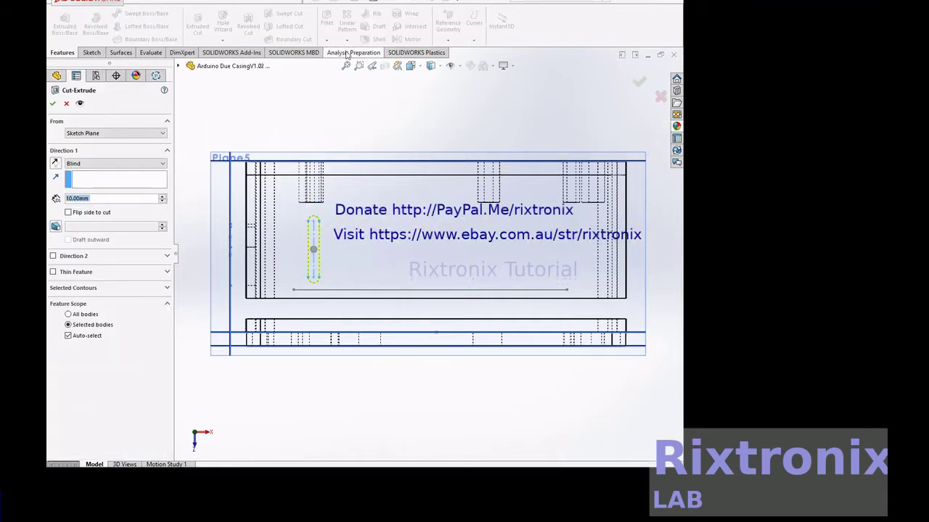
click(418, 67)
mouse_move(551, 279)
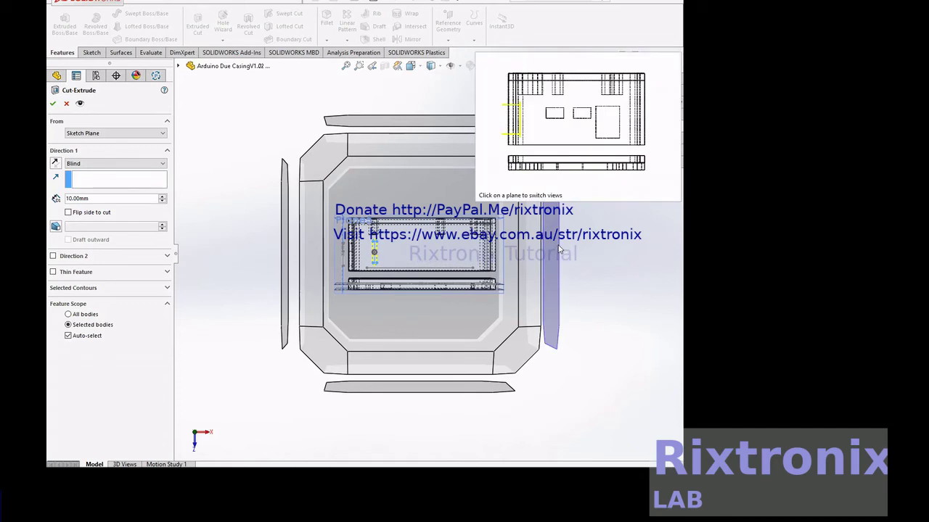
click(282, 248)
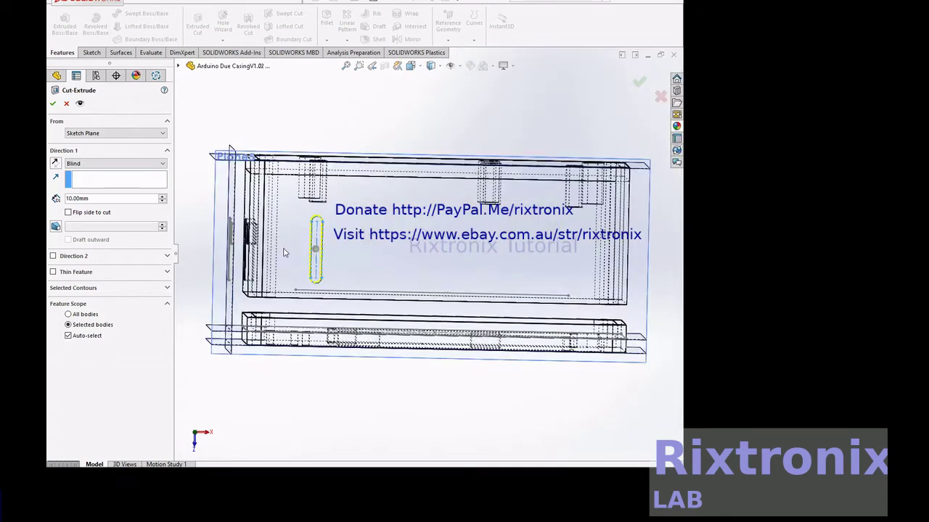
key(ctrl+8)
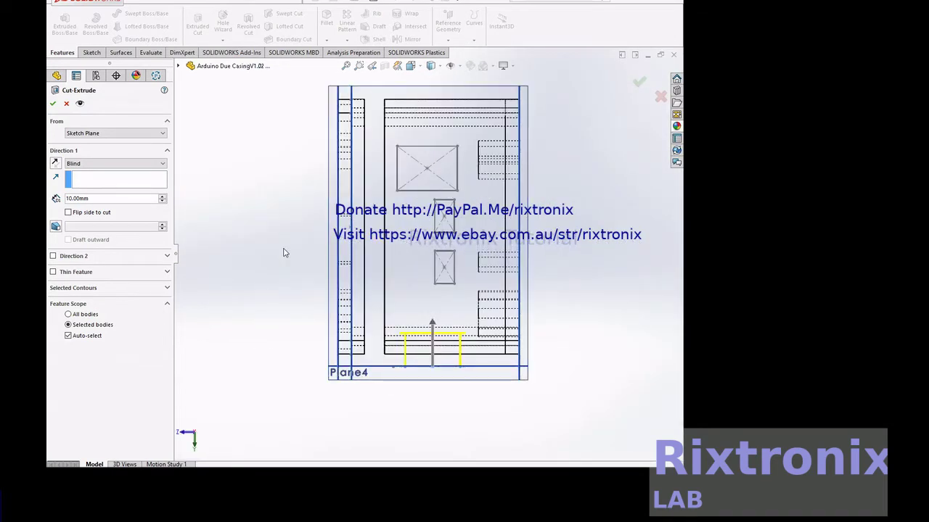
click(162, 197)
click(162, 196)
click(162, 196)
click(162, 197)
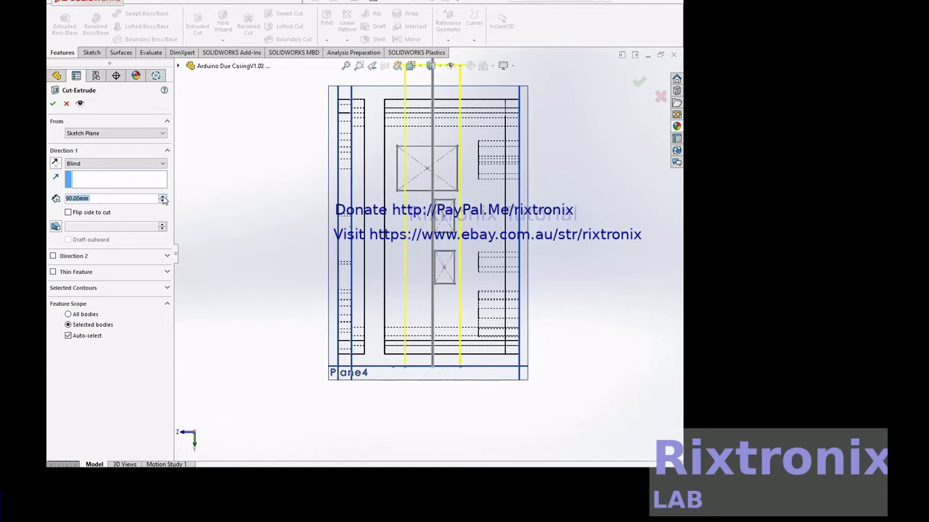
click(52, 103)
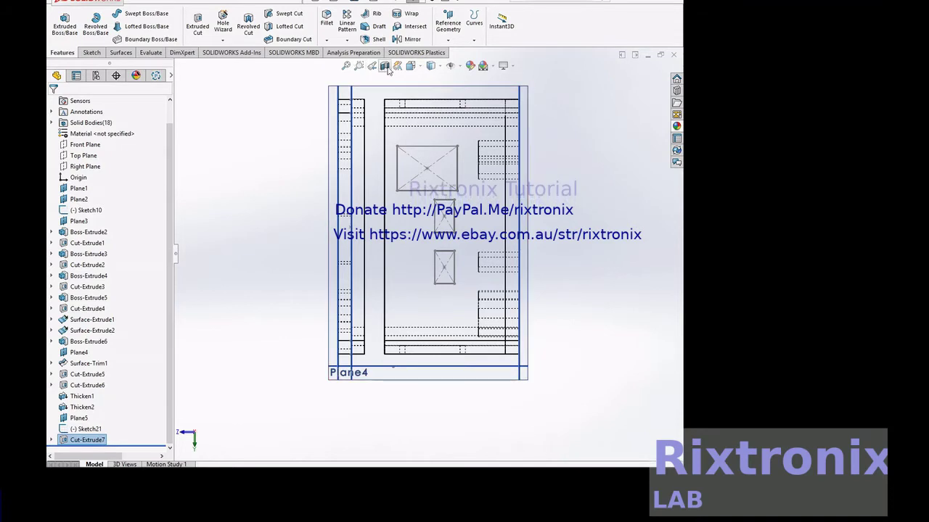
click(416, 69)
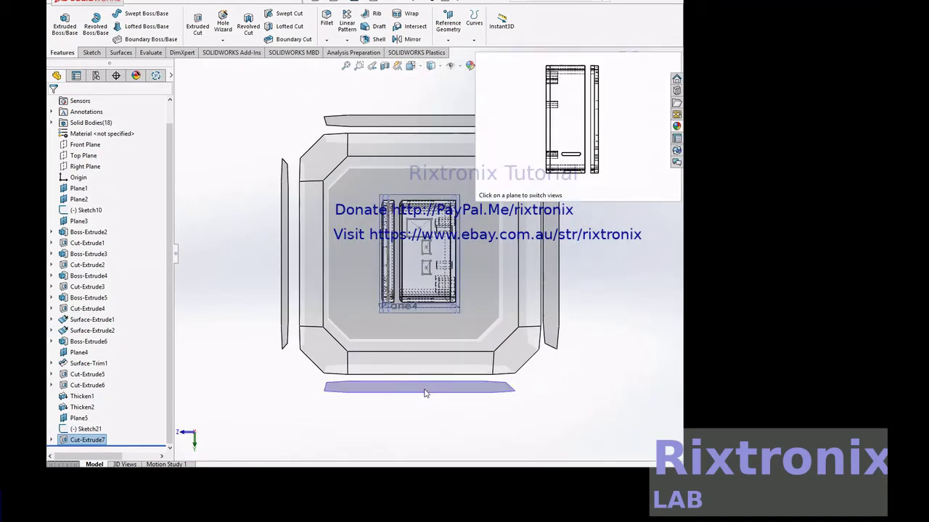
Face the slotted side straight on and pick Sketch21 as the pattern path
click(426, 393)
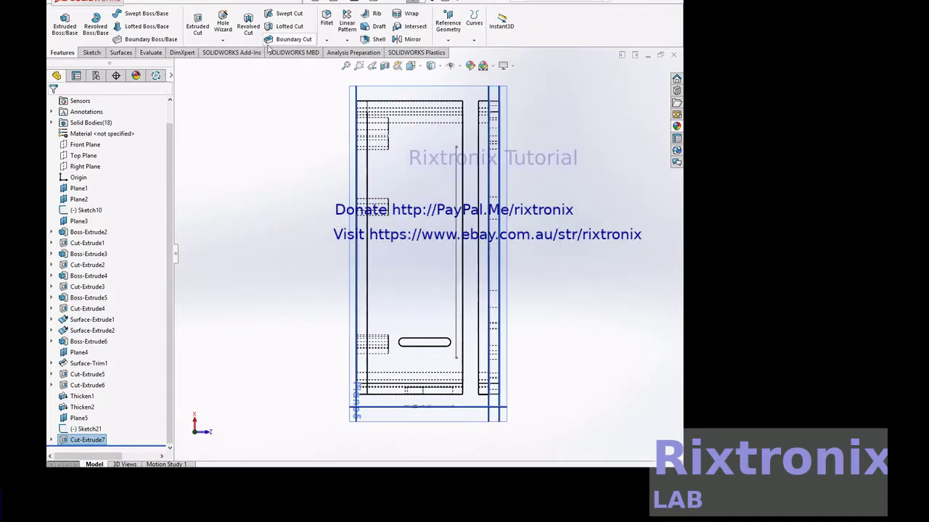
click(347, 41)
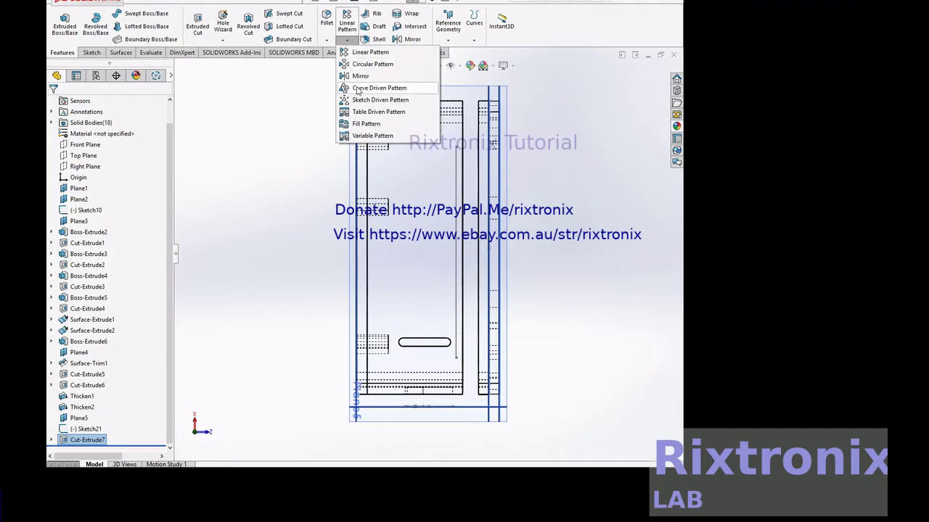
click(89, 429)
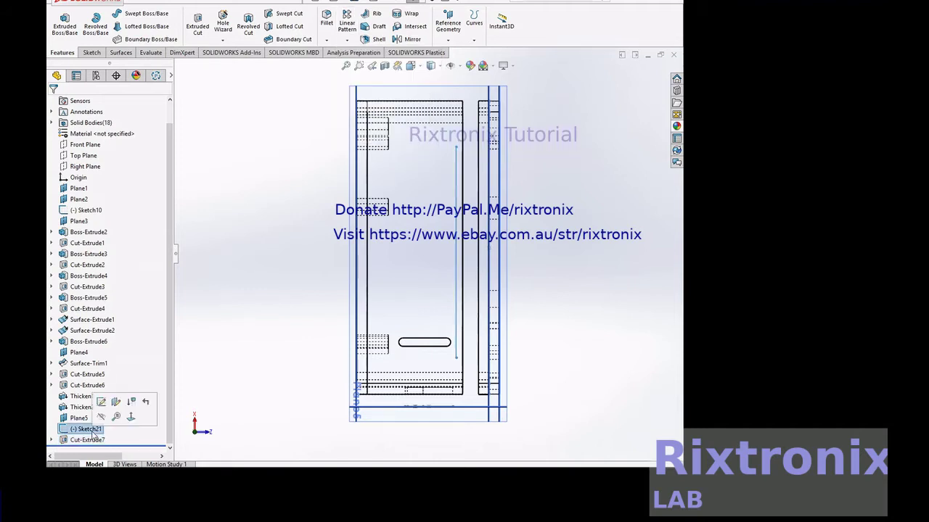
click(346, 41)
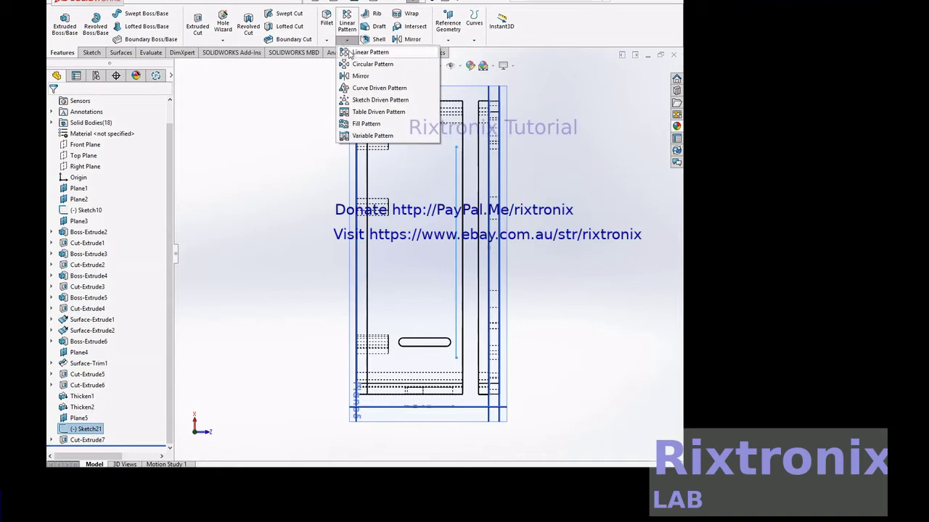
Curve-pattern the Cut-Extrude7 slot 12 times along Sketch21, equally spaced and unrotated
click(367, 87)
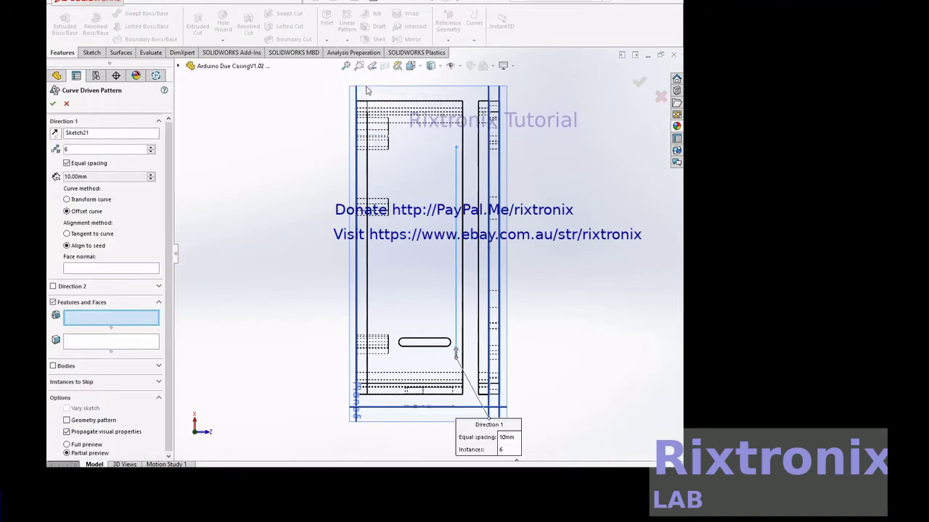
click(180, 67)
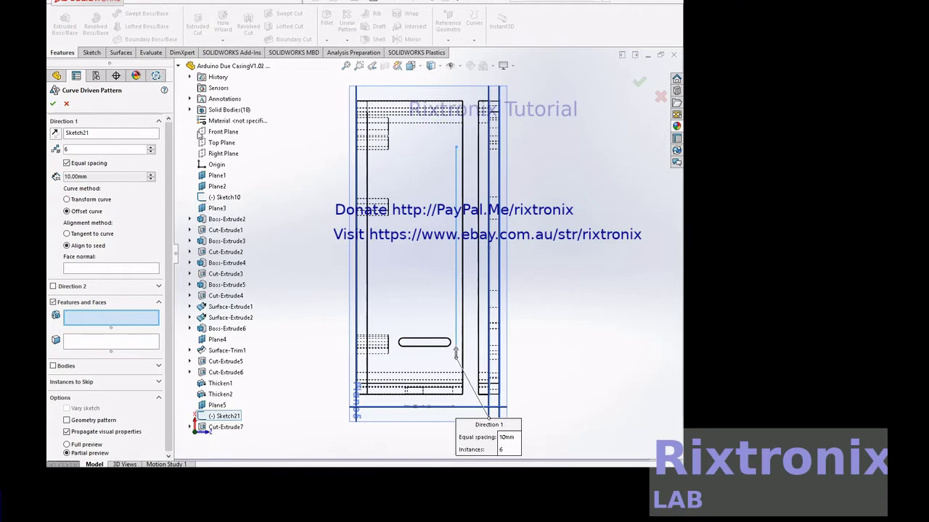
click(233, 427)
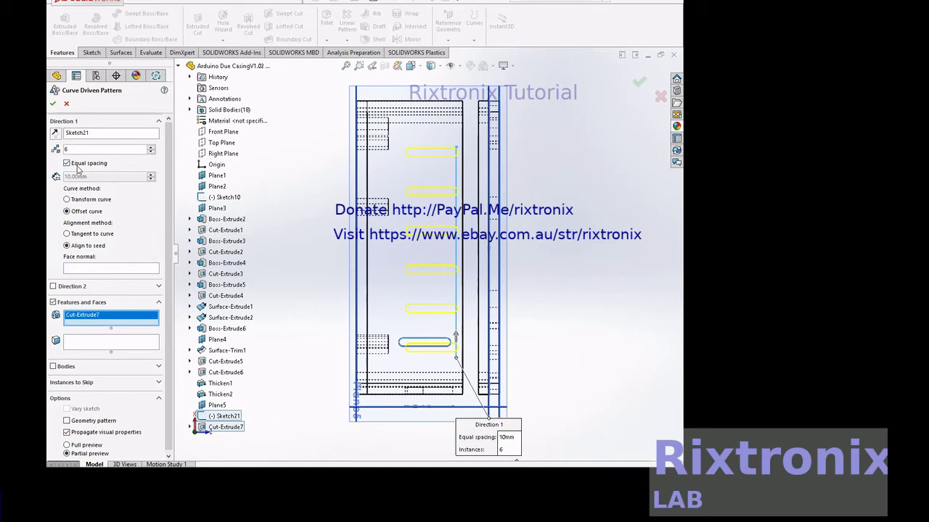
click(66, 199)
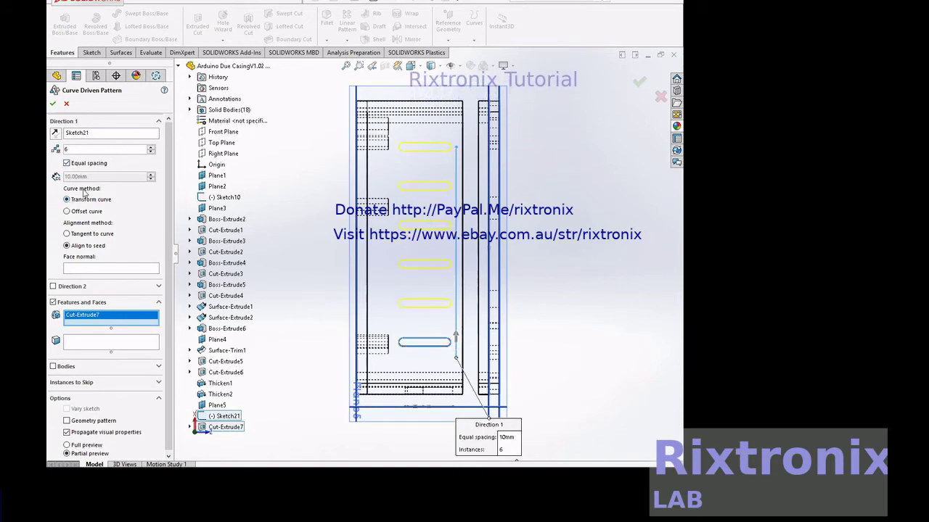
click(151, 149)
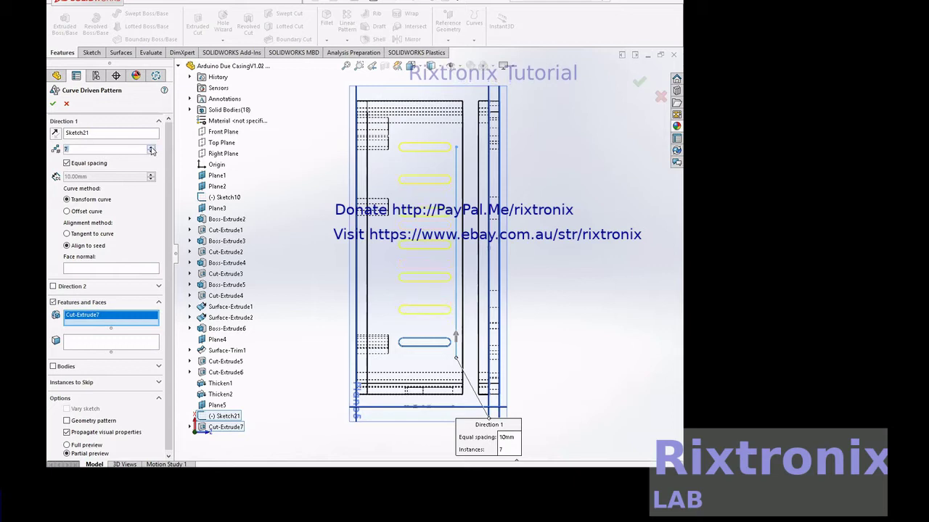
click(151, 148)
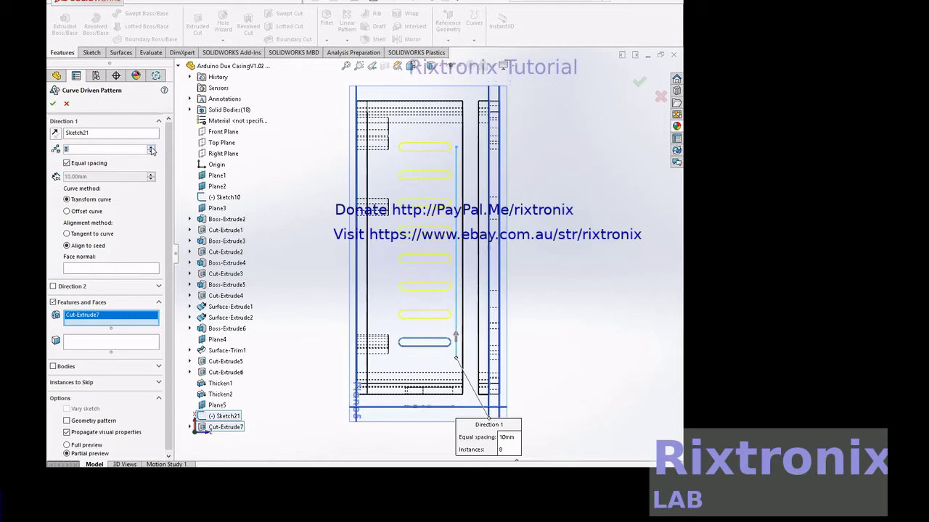
click(152, 148)
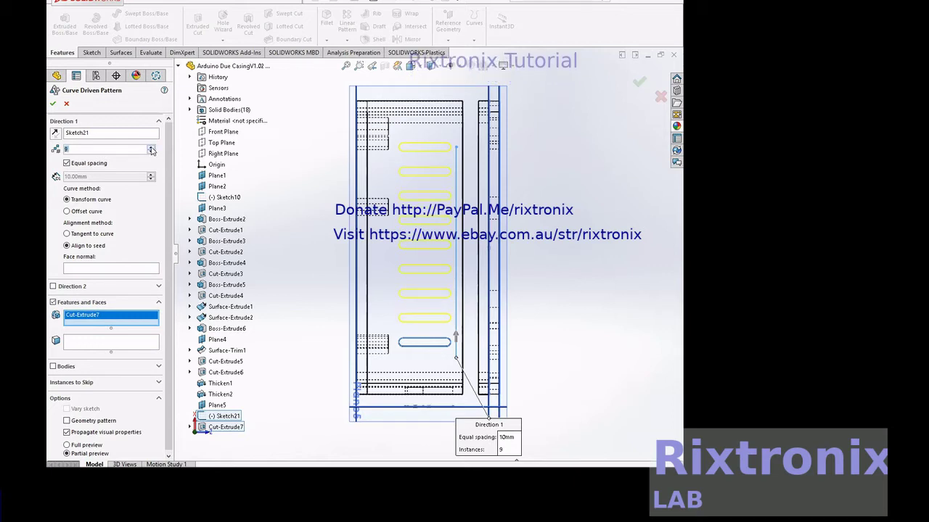
click(152, 149)
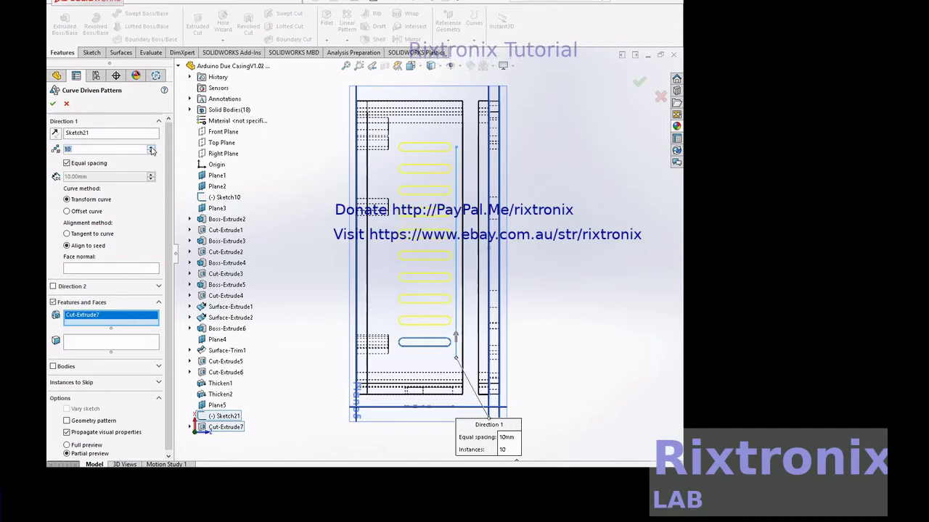
click(152, 149)
click(151, 149)
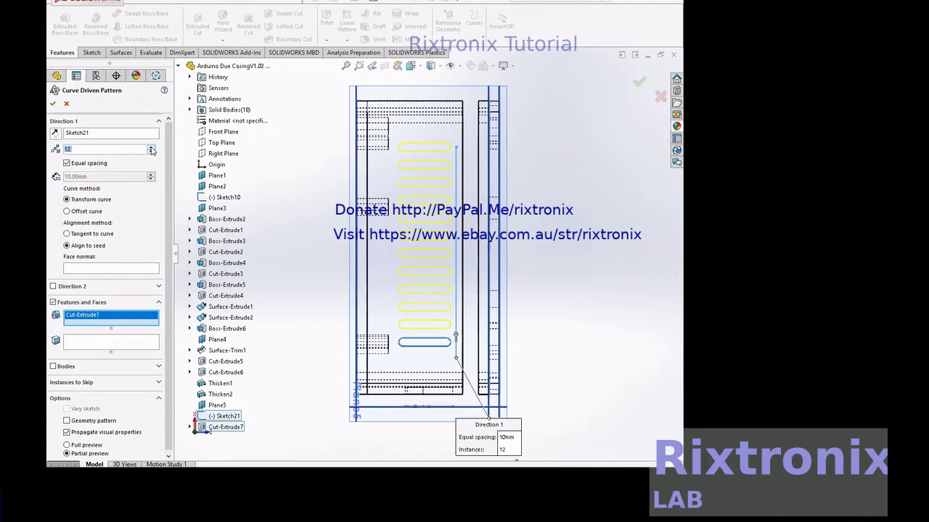
click(52, 104)
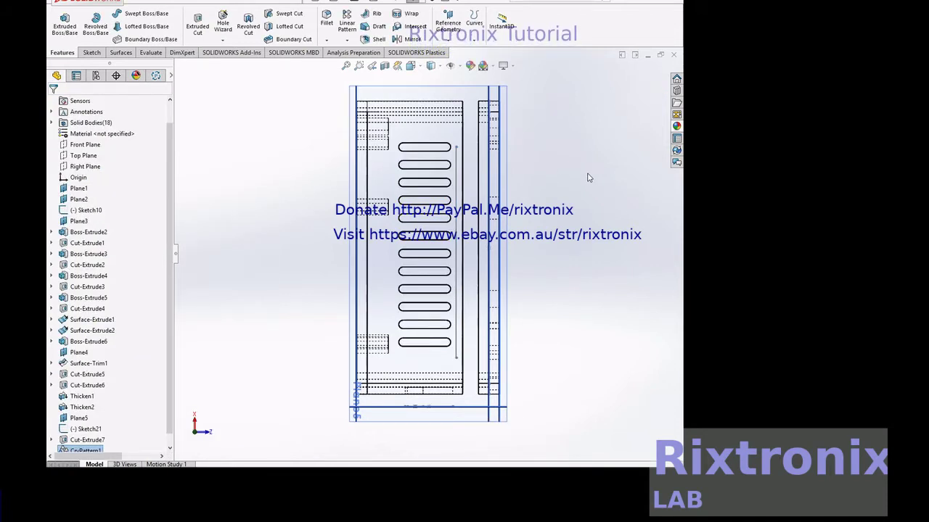
click(439, 66)
Show the model shaded with edges, orbit to a 3D view, and save the part
click(431, 80)
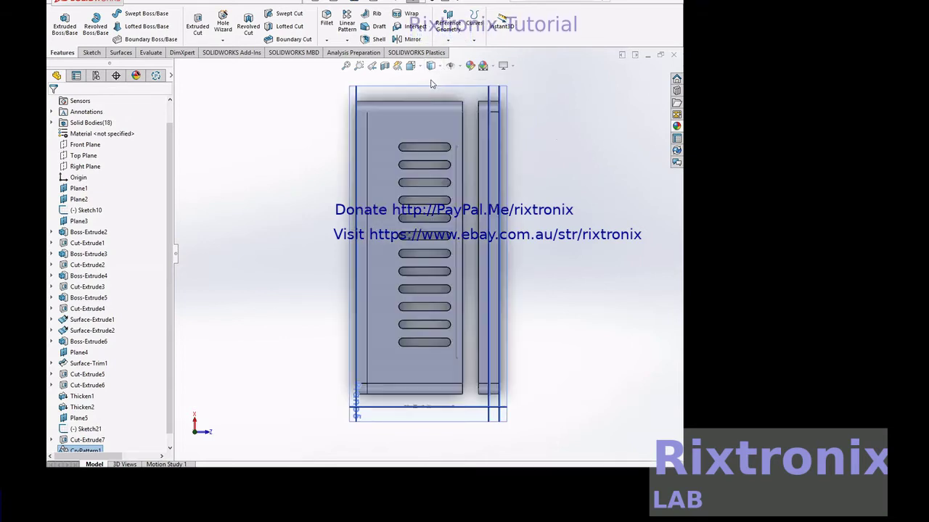
right_click(559, 136)
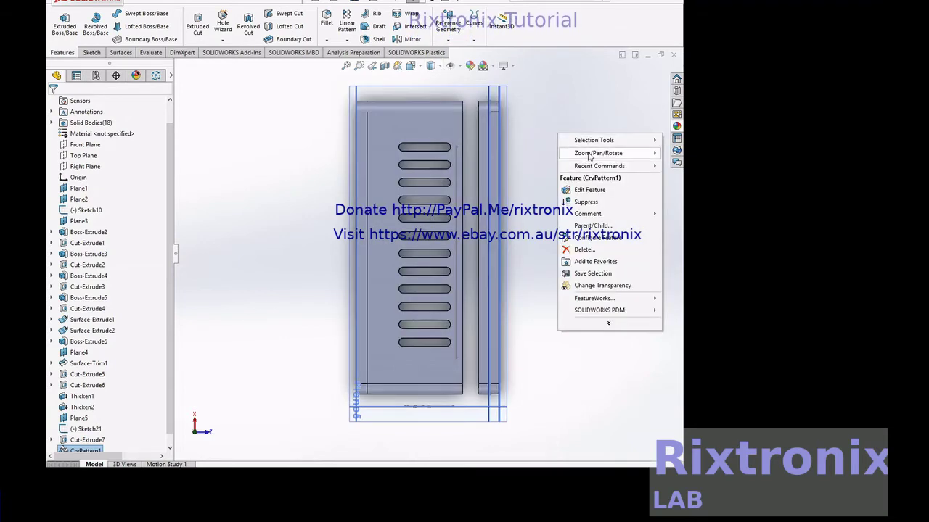
mouse_move(598, 153)
click(518, 202)
mouse_move(547, 182)
mouse_down()
mouse_move(481, 60)
mouse_move(472, 450)
mouse_move(459, 377)
mouse_move(467, 350)
mouse_up()
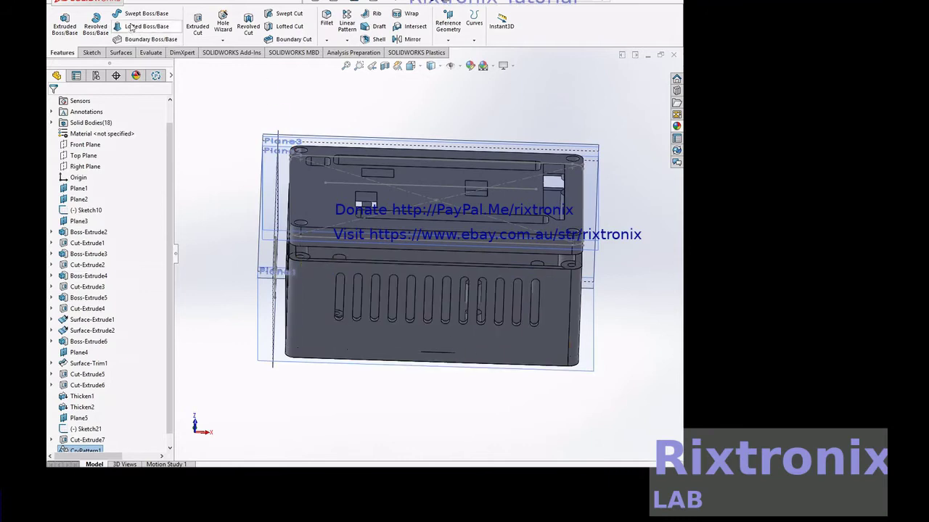
click(146, 3)
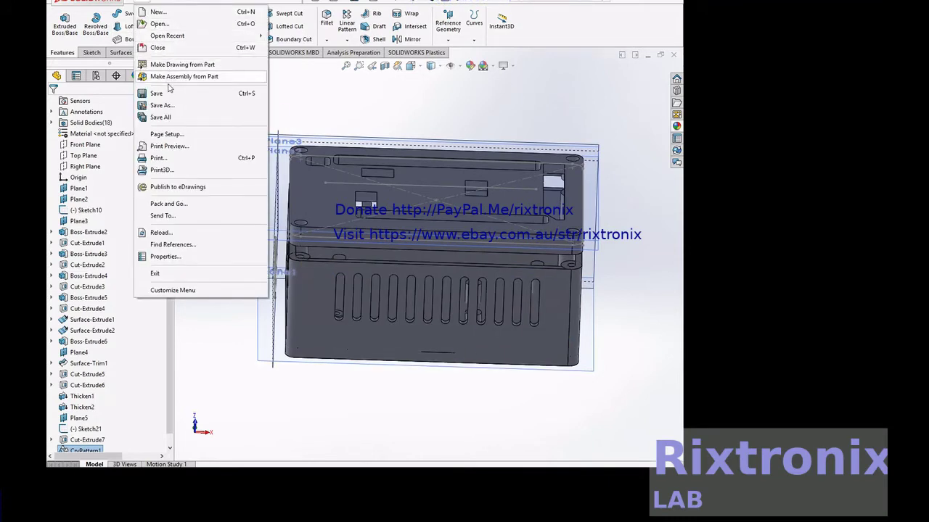
click(169, 93)
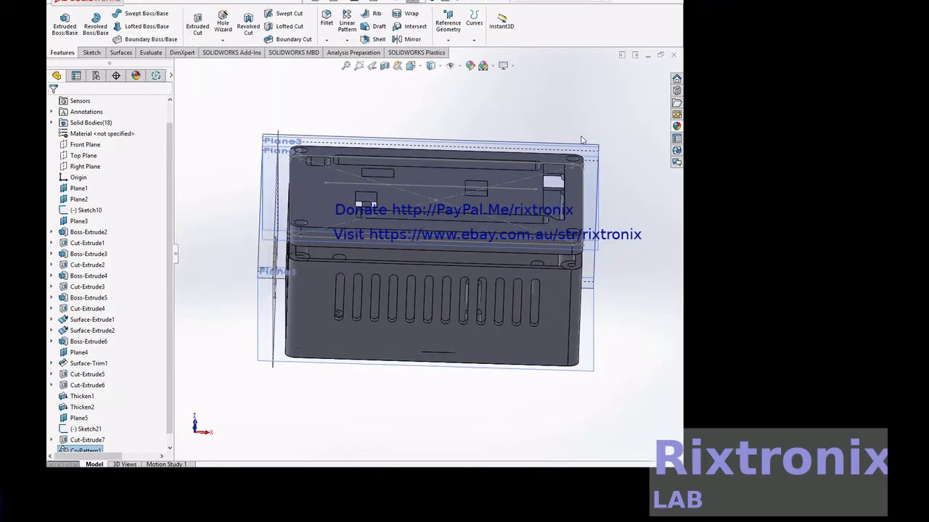
Orbit the casing to a tilted isometric view with its port cutouts facing forward
right_click(633, 177)
mouse_move(618, 193)
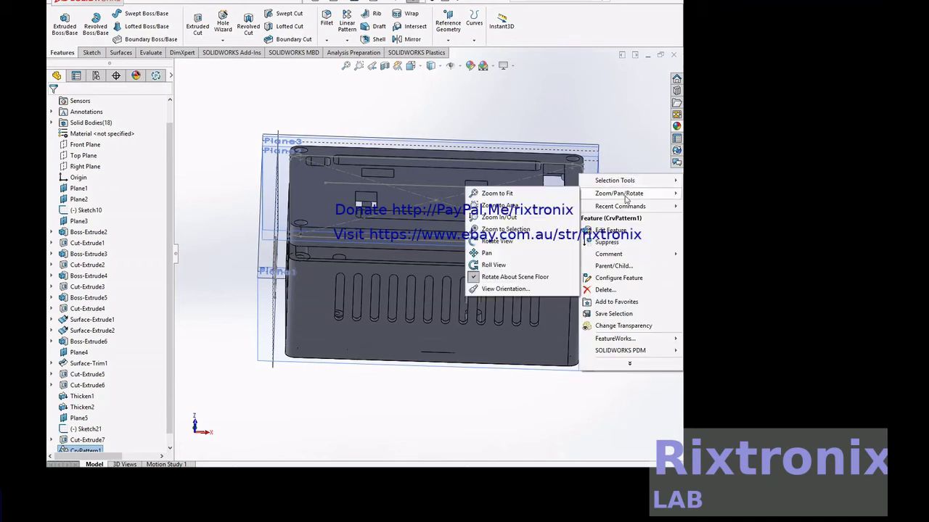
click(550, 242)
mouse_move(638, 234)
mouse_down()
mouse_move(623, 255)
mouse_move(674, 260)
mouse_move(576, 308)
mouse_move(534, 358)
mouse_move(496, 436)
mouse_move(461, 464)
mouse_up()
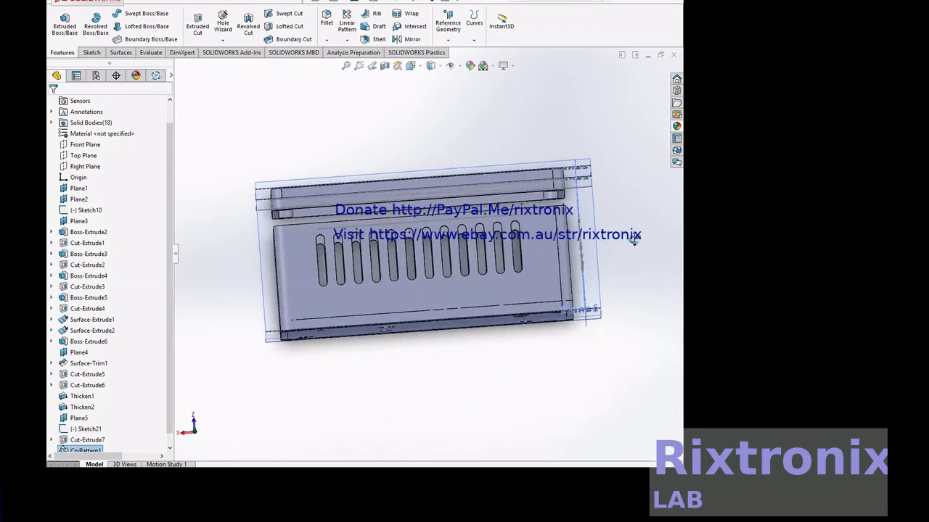
drag(641, 239, 599, 213)
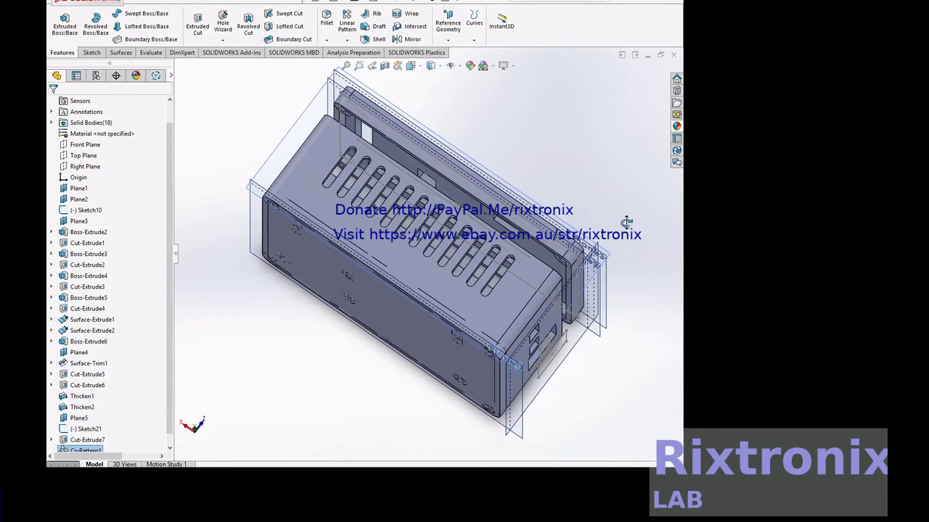
drag(620, 215, 606, 180)
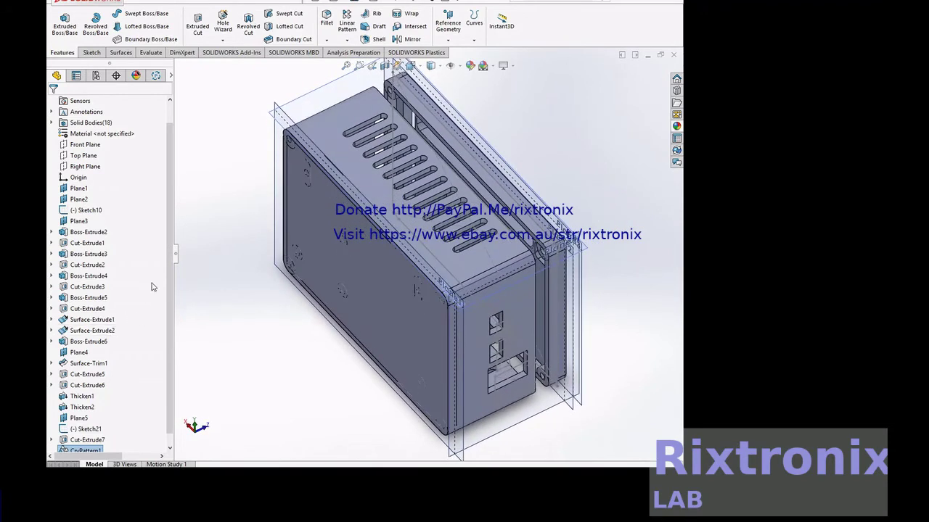
scroll(141, 293, down, 1)
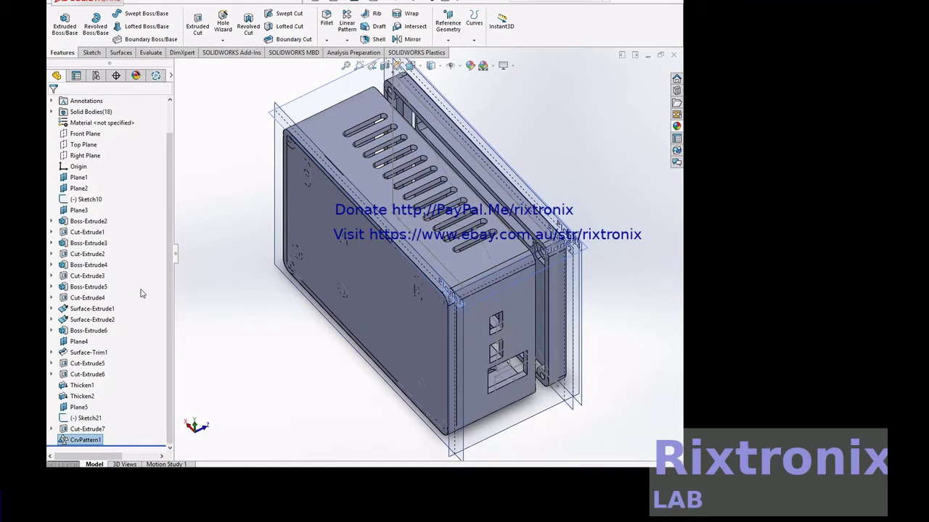
Create Plane6 offset 120.00 mm from Plane4 and view it face-on
click(80, 341)
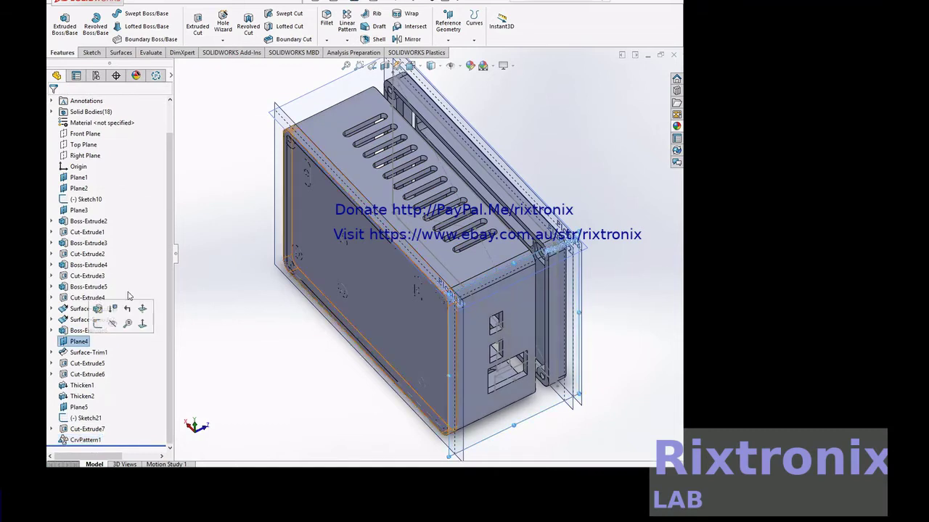
click(450, 42)
click(452, 53)
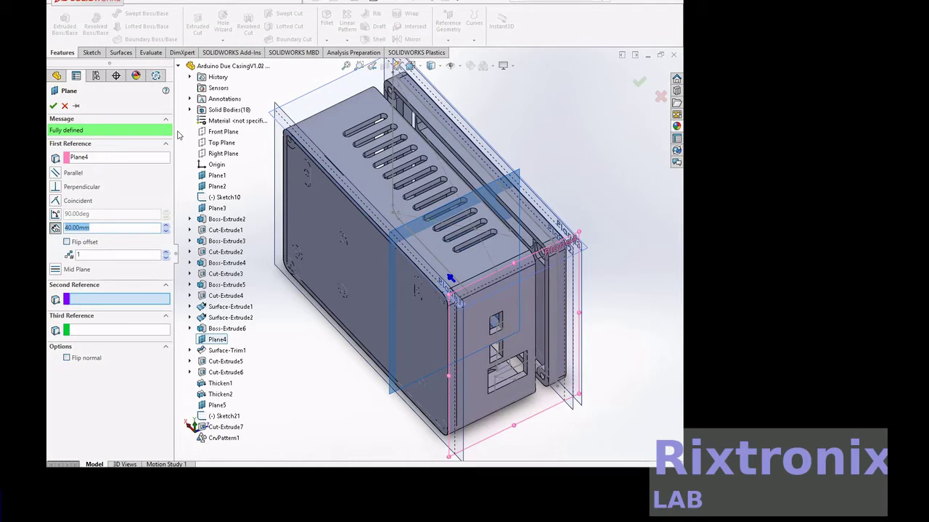
click(166, 226)
click(166, 227)
click(166, 226)
click(166, 227)
click(166, 226)
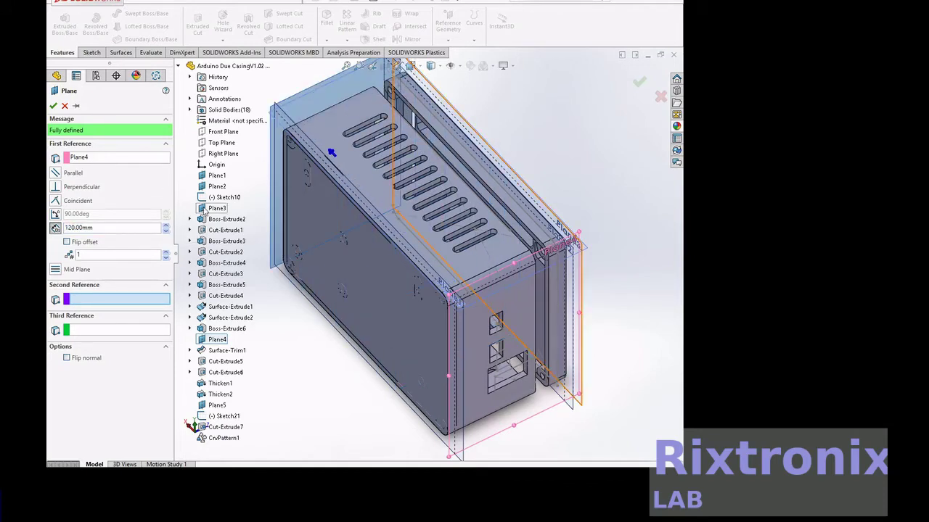
click(53, 107)
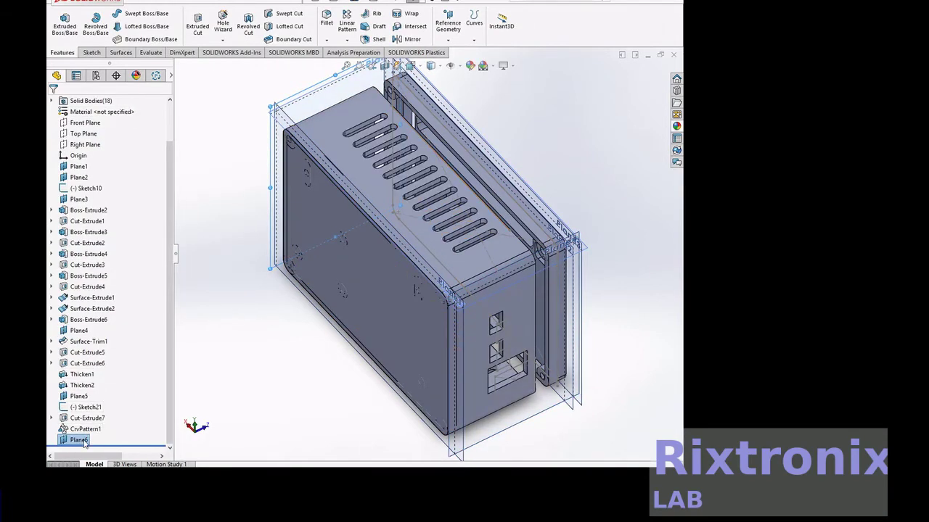
right_click(85, 438)
click(138, 273)
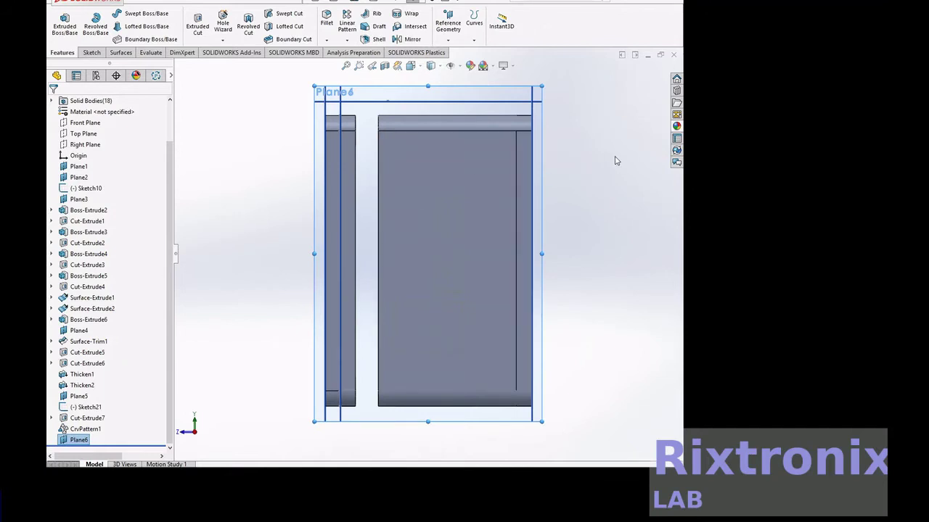
Rotate the view so the casing side seen through Plane6 lies horizontally
right_click(607, 90)
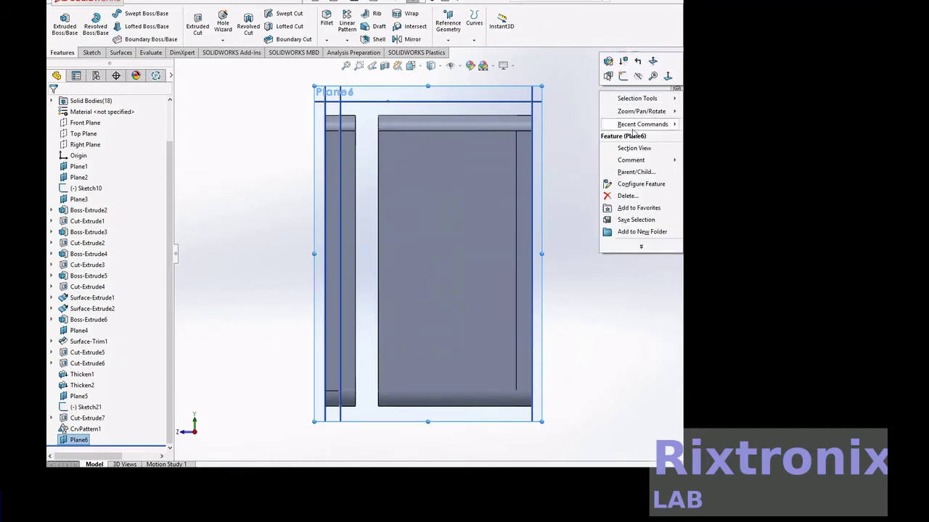
mouse_move(641, 111)
click(532, 147)
mouse_move(247, 81)
mouse_down()
mouse_move(240, 77)
mouse_move(222, 193)
mouse_move(210, 127)
mouse_move(206, 140)
mouse_move(639, 173)
mouse_move(521, 188)
mouse_move(535, 189)
mouse_up()
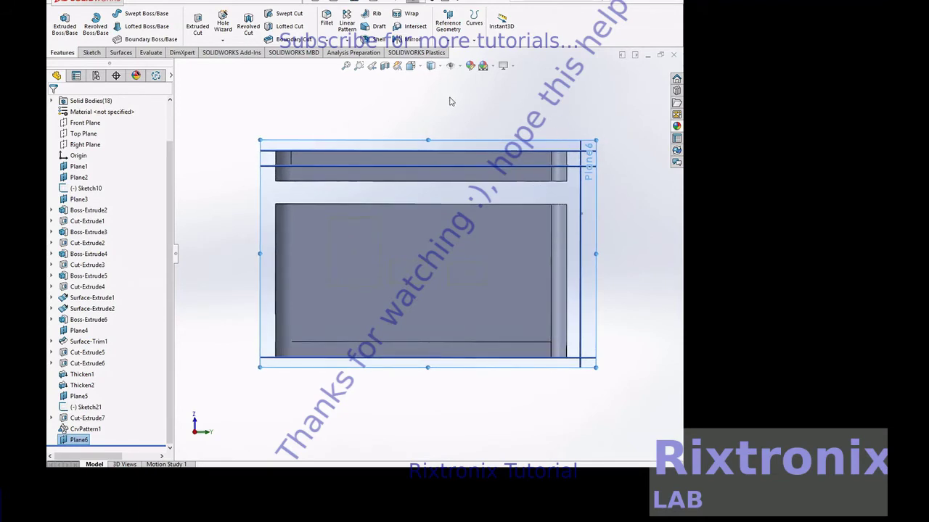
Start sketch text on Plane6 and enter the opening characters 'Bto'
click(98, 56)
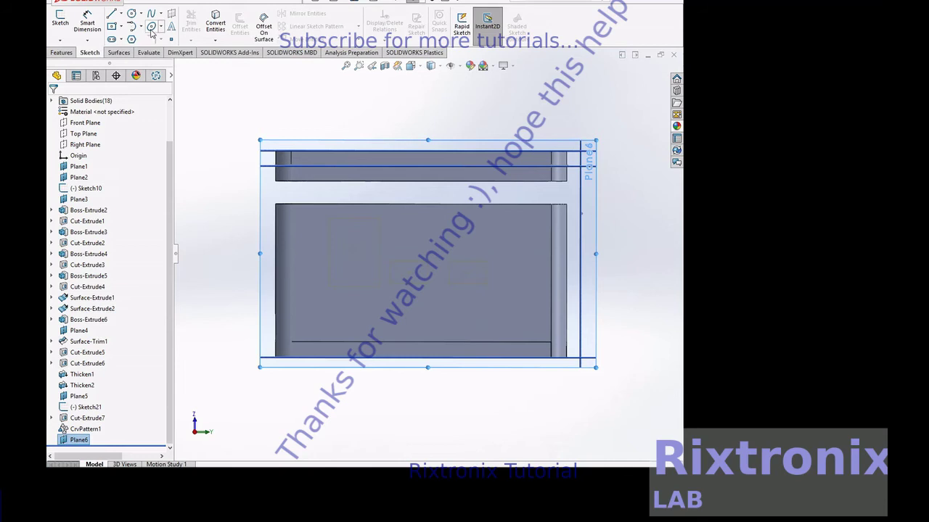
click(171, 27)
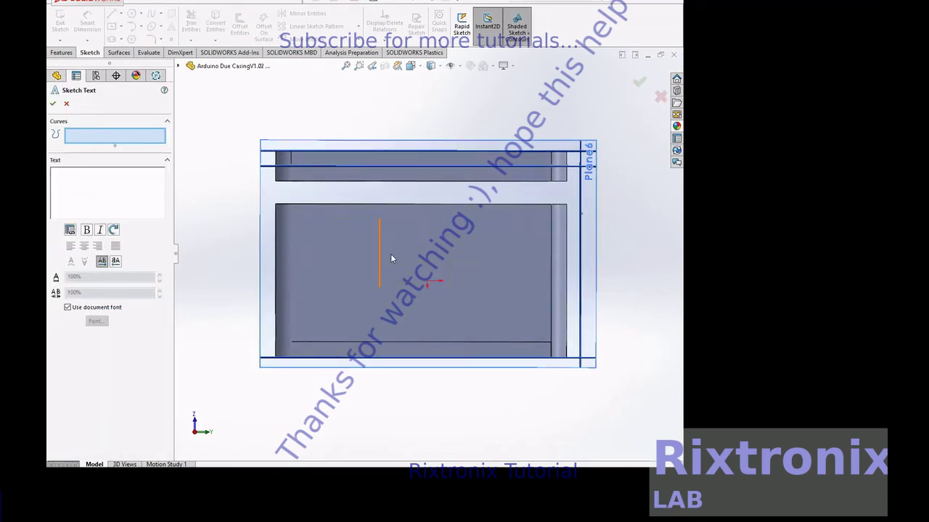
key(Escape)
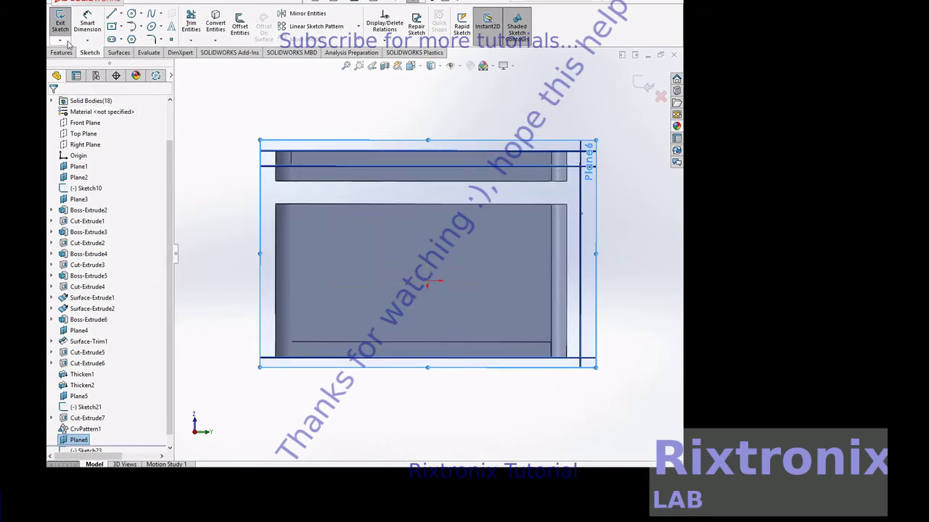
click(171, 29)
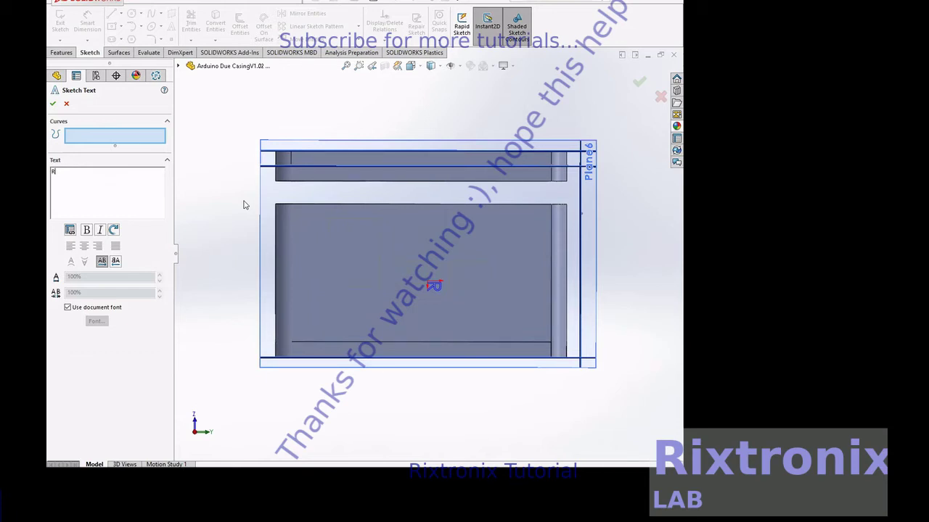
text(By )
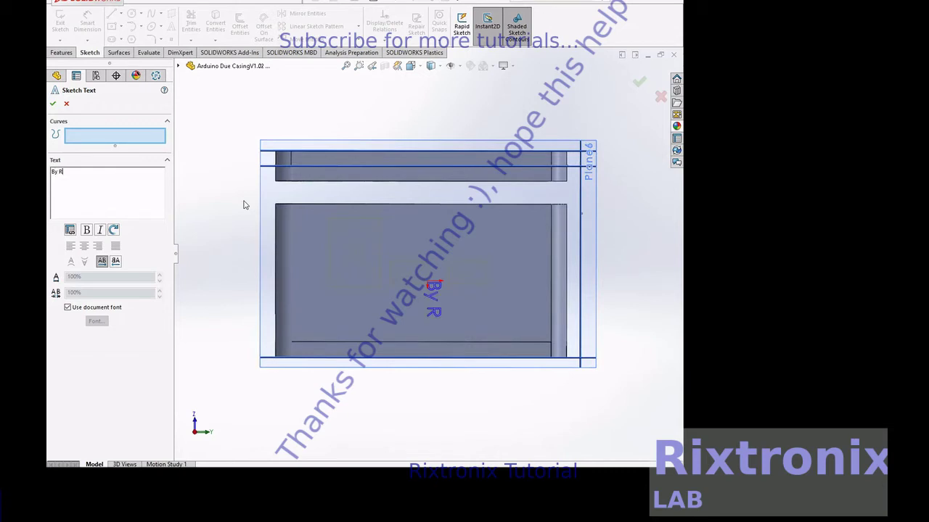
text(tri)
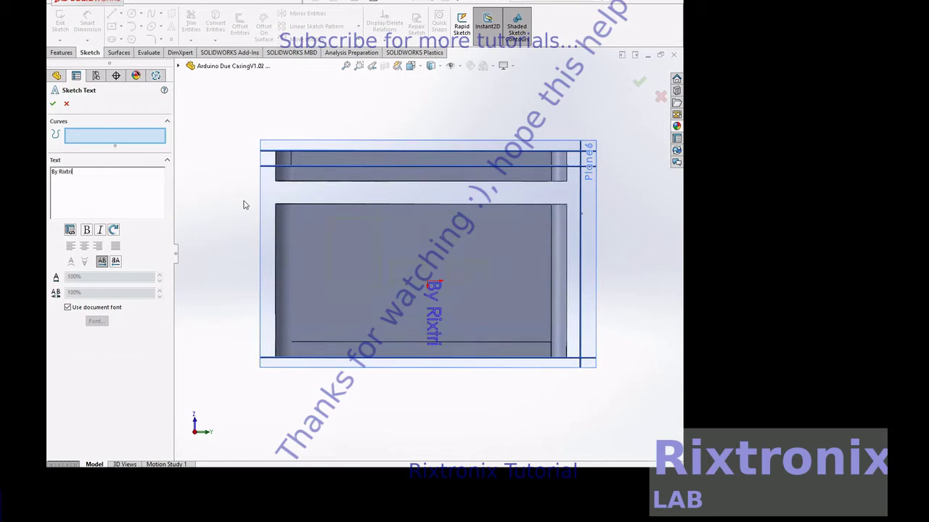
key(BackSpace)
text(onix)
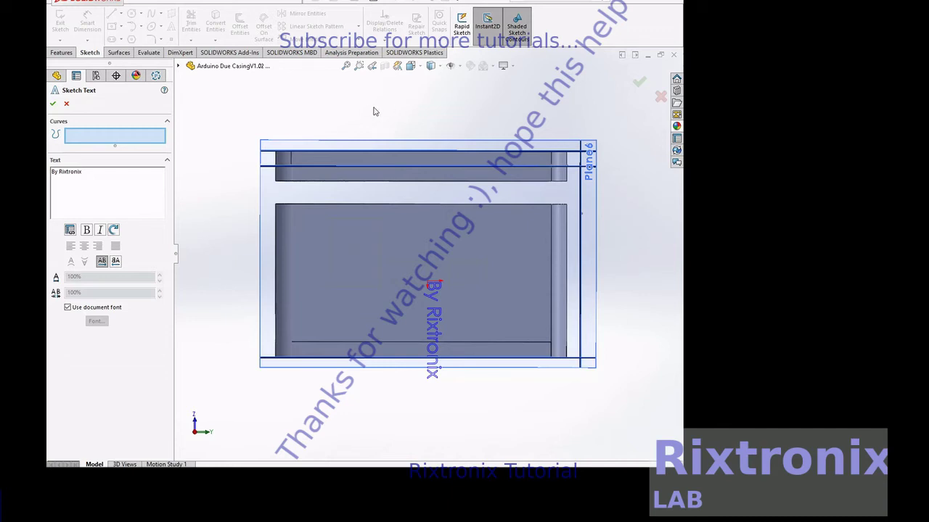
Exit the sketch text command and orbit the casing into a 3D view
click(66, 104)
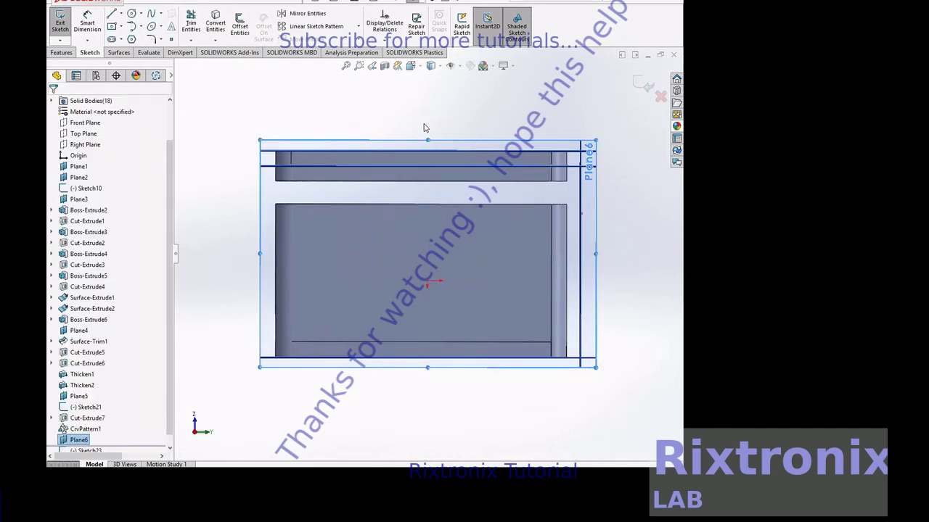
right_click(637, 129)
mouse_move(600, 147)
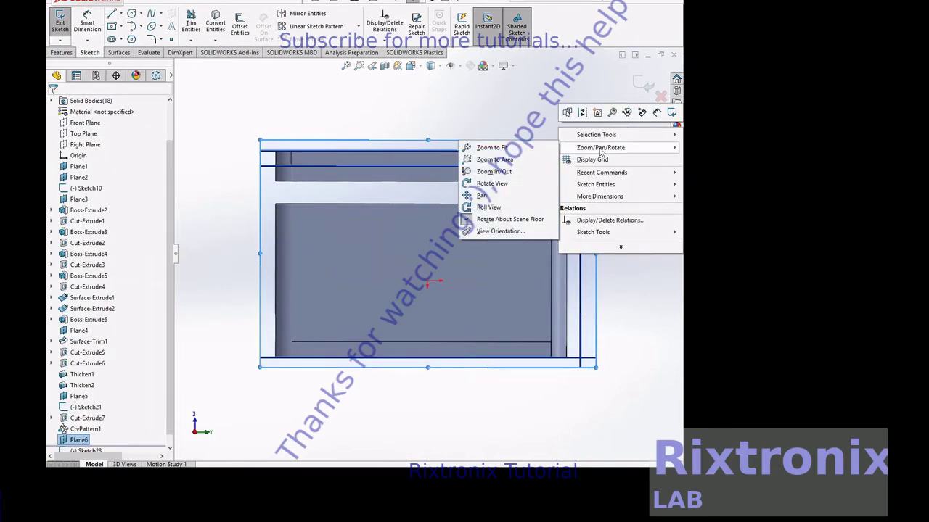
click(530, 181)
mouse_move(481, 112)
mouse_down()
mouse_move(425, 97)
mouse_move(540, 41)
mouse_move(223, 393)
mouse_up()
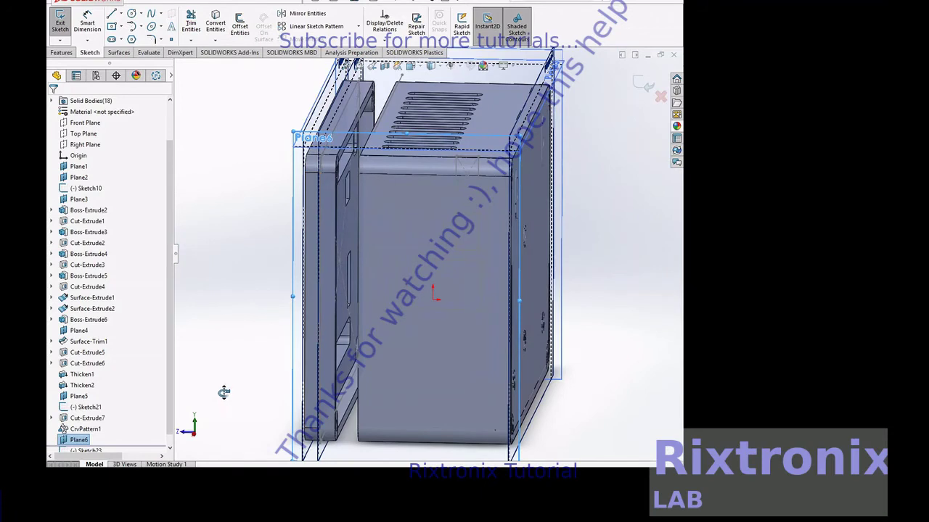
View Plane6 face-on, flip its normal, and select Plane6
right_click(83, 442)
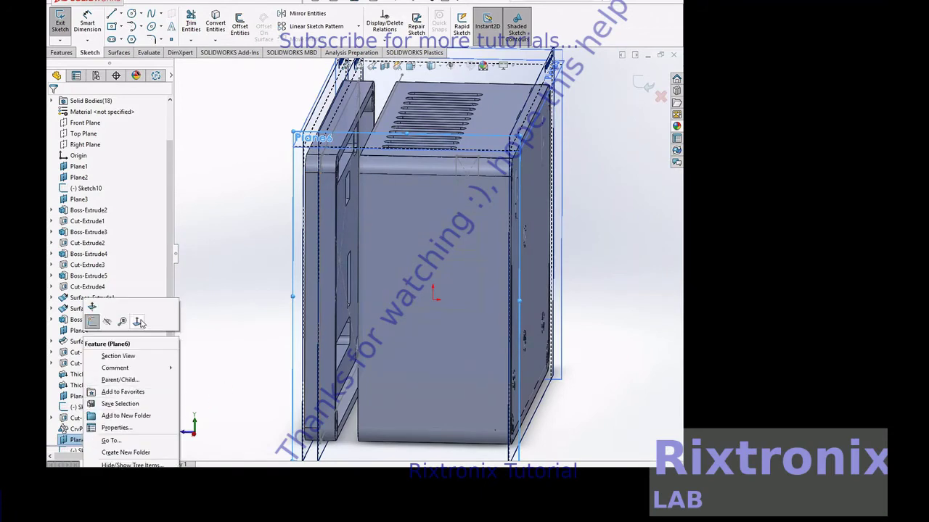
click(142, 325)
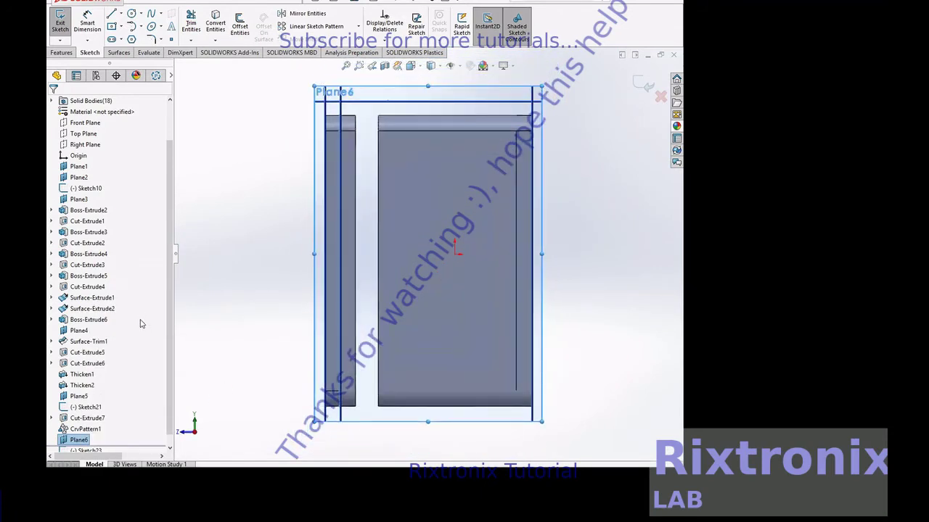
right_click(84, 438)
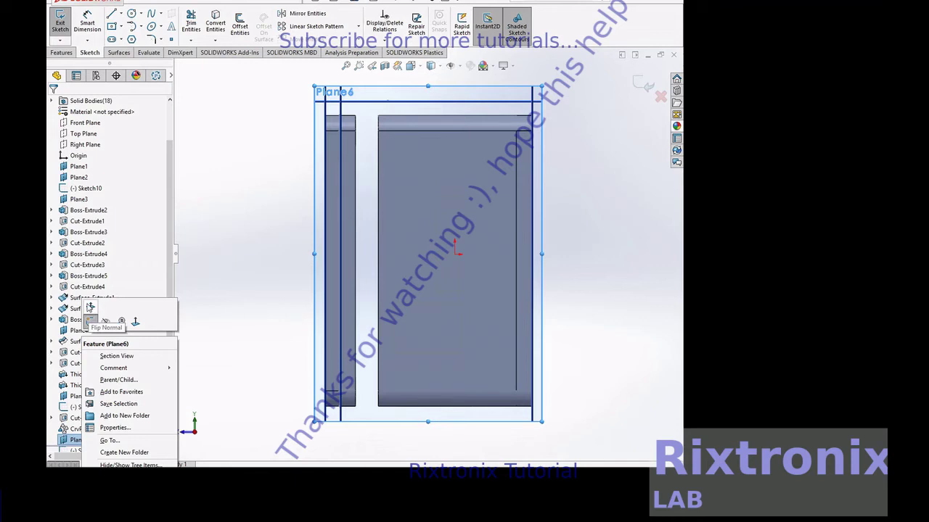
click(90, 307)
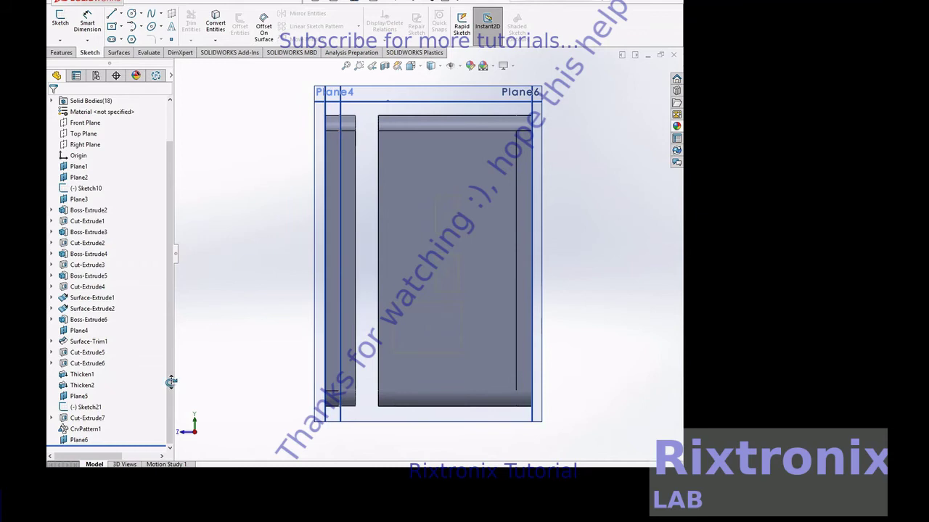
click(85, 440)
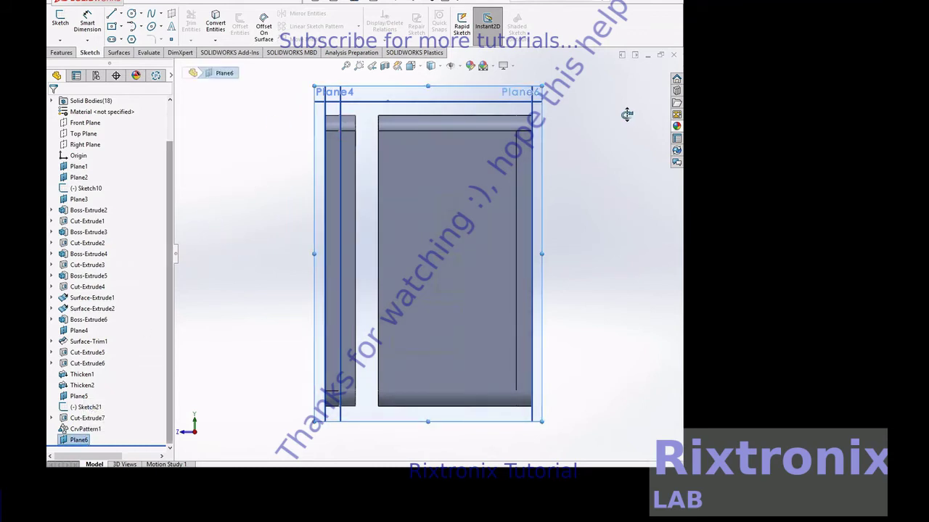
Orbit the casing, view Plane6 face-on from the opposite side, and start a sketch on it
mouse_move(592, 122)
middle_down()
mouse_move(600, 138)
mouse_move(594, 108)
mouse_move(591, 122)
middle_up()
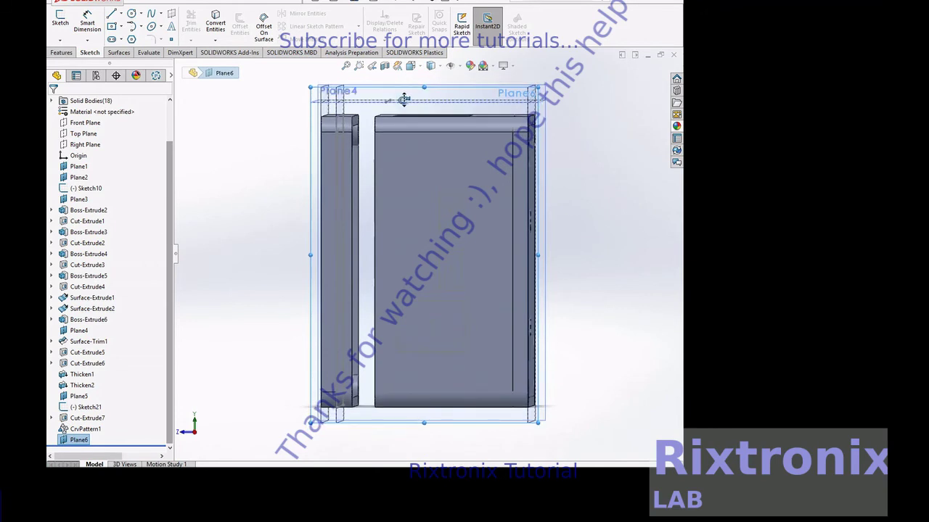
mouse_move(283, 102)
middle_down()
mouse_move(294, 101)
mouse_move(279, 102)
middle_up()
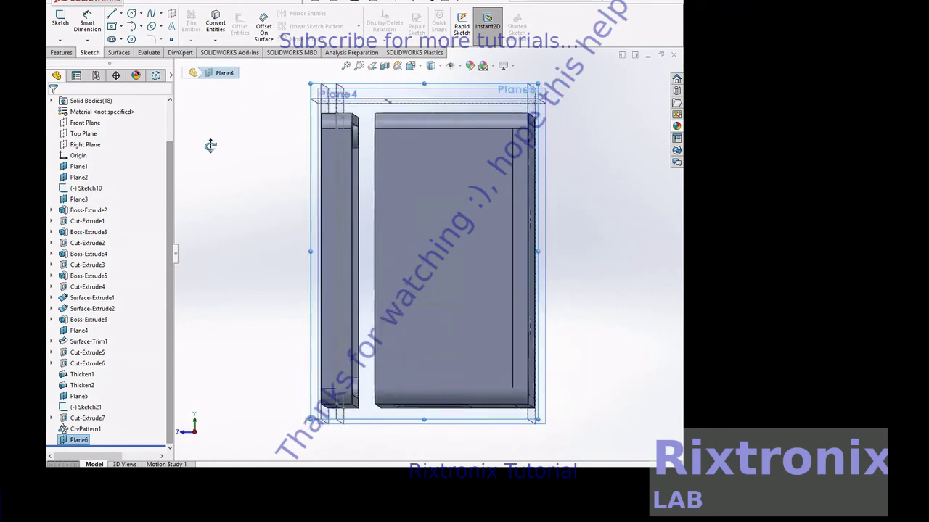
right_click(80, 439)
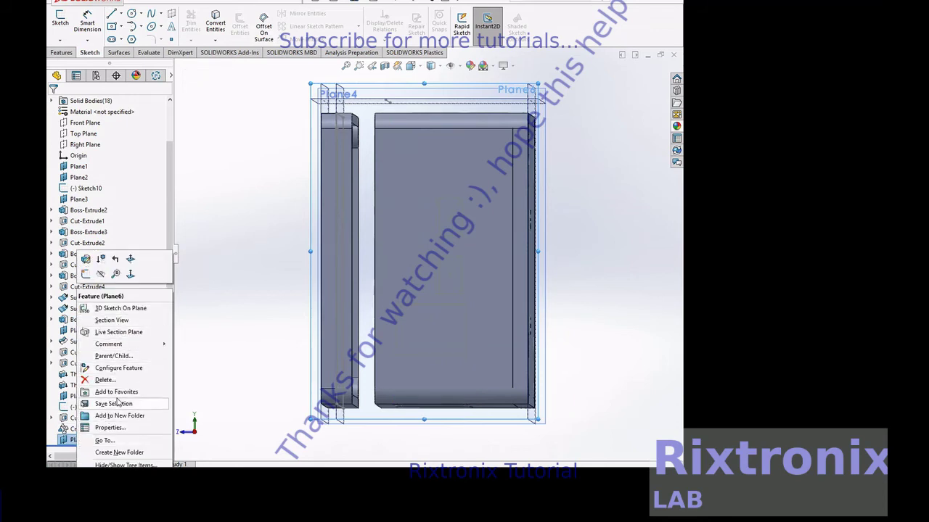
click(130, 274)
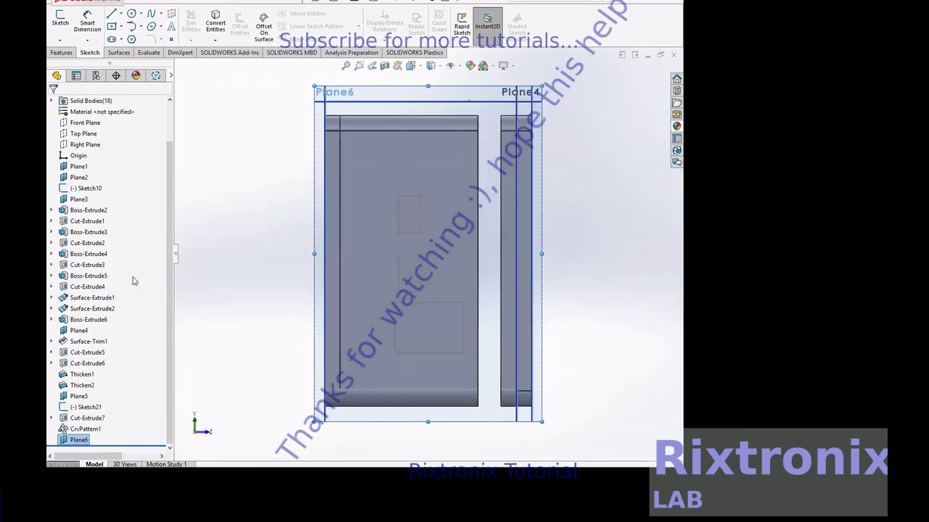
right_click(77, 442)
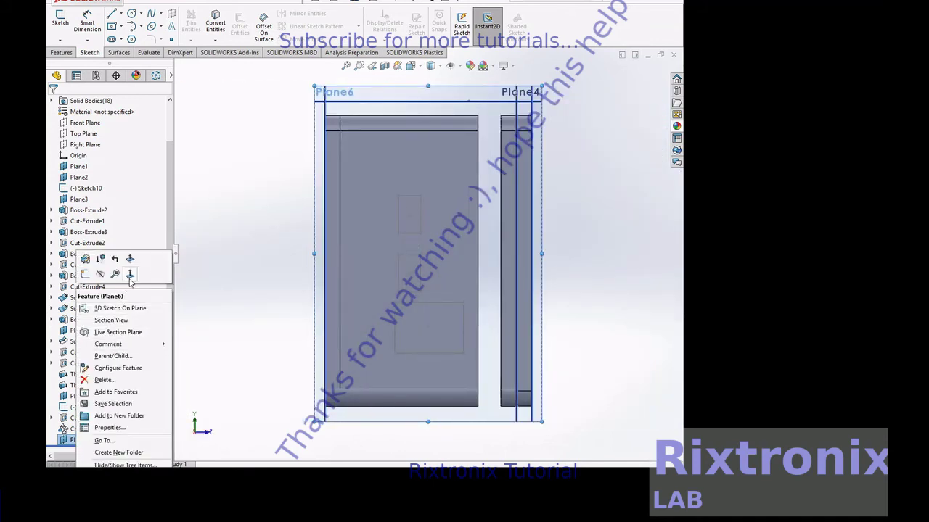
click(130, 280)
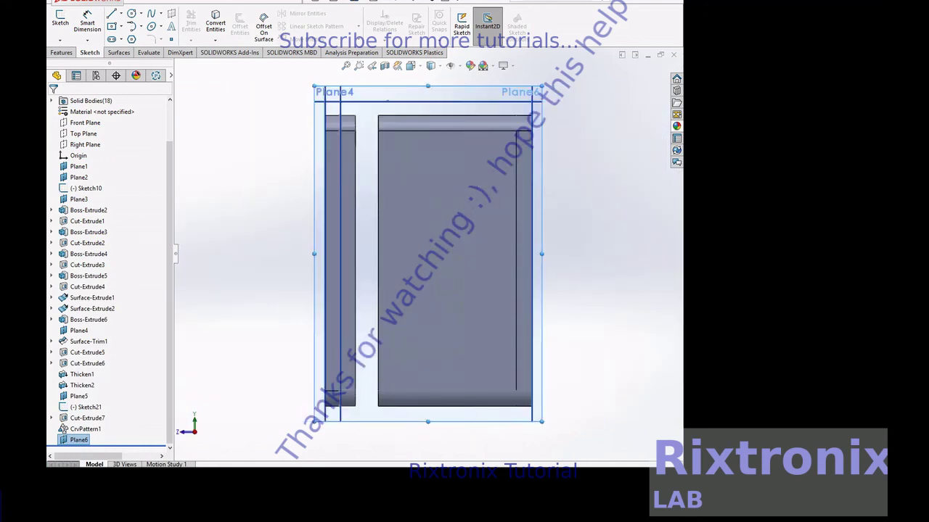
key(s)
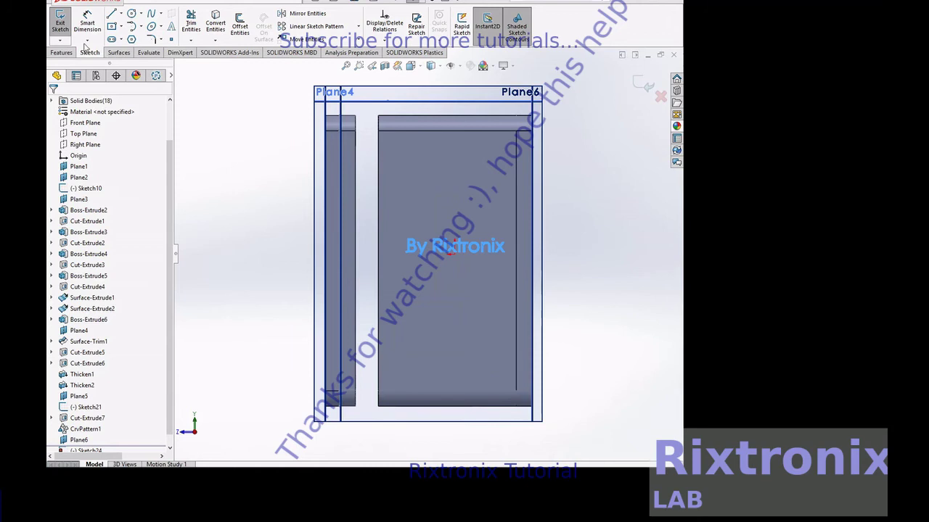
Exit Sketch24, start and cancel an Extruded Boss/Base on it, then bring up its options
click(61, 21)
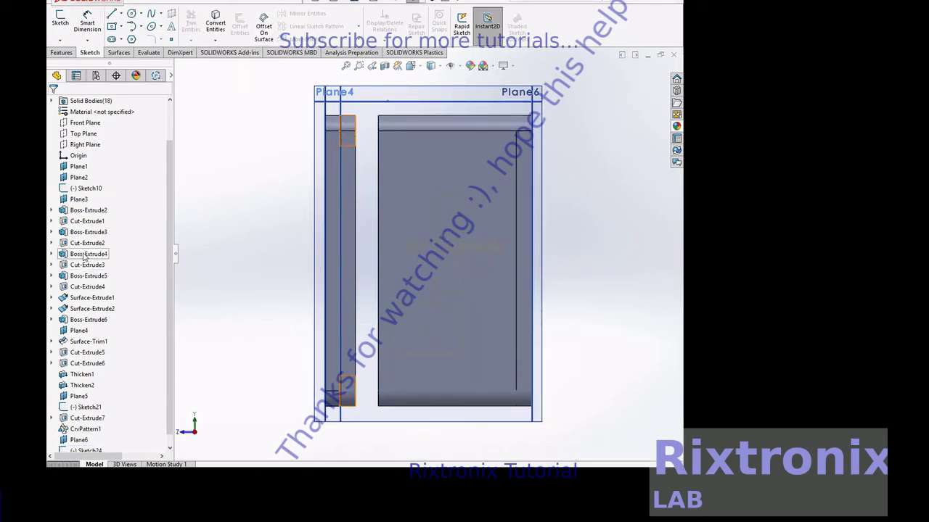
scroll(97, 399, down, 1)
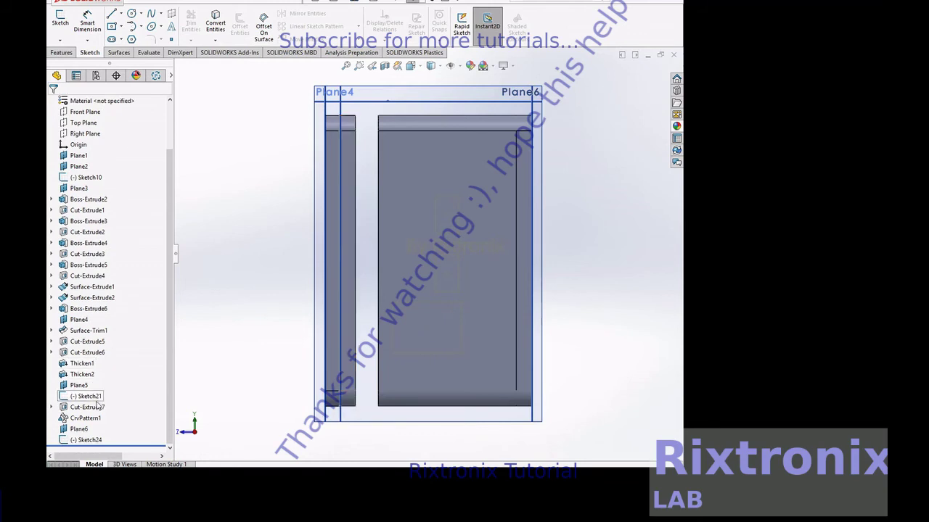
click(88, 440)
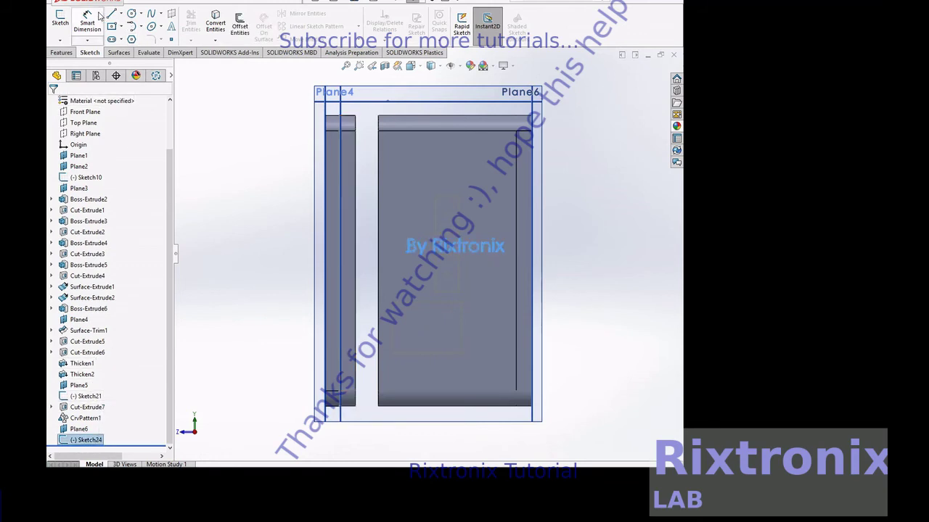
click(63, 53)
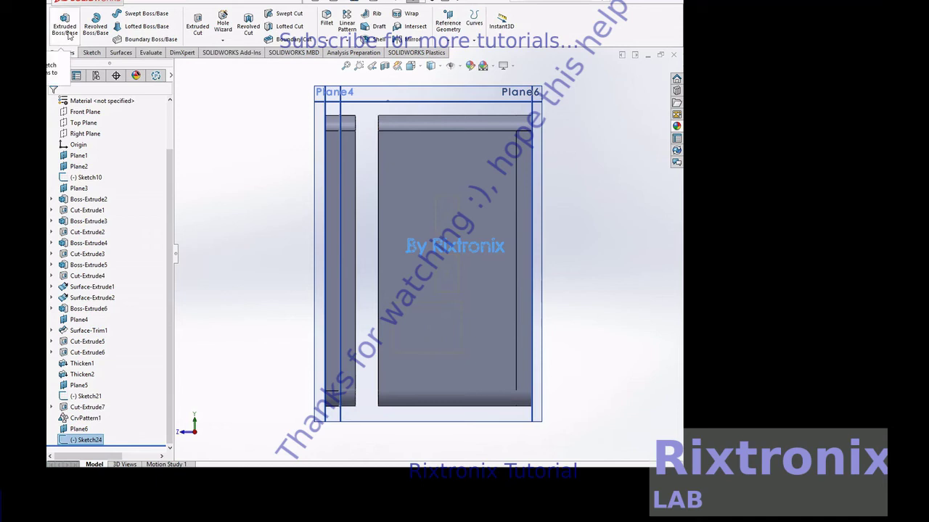
click(65, 25)
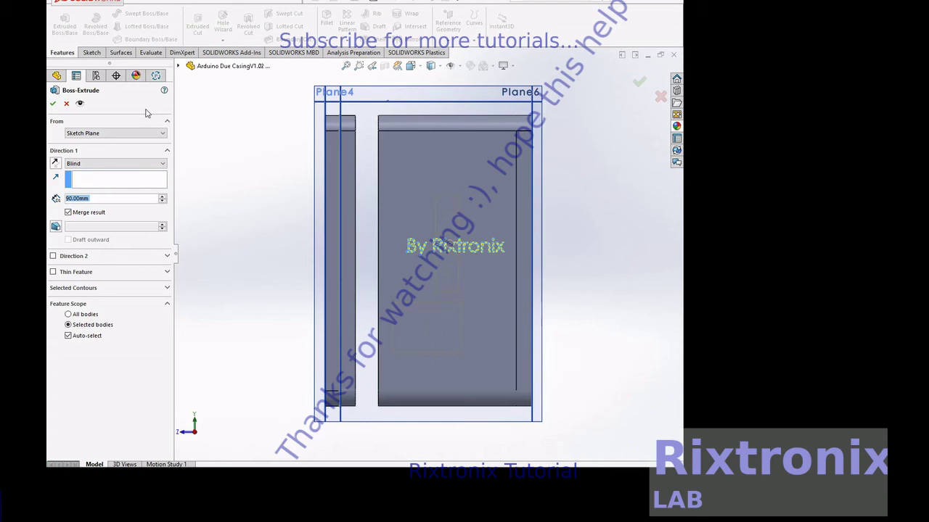
click(66, 104)
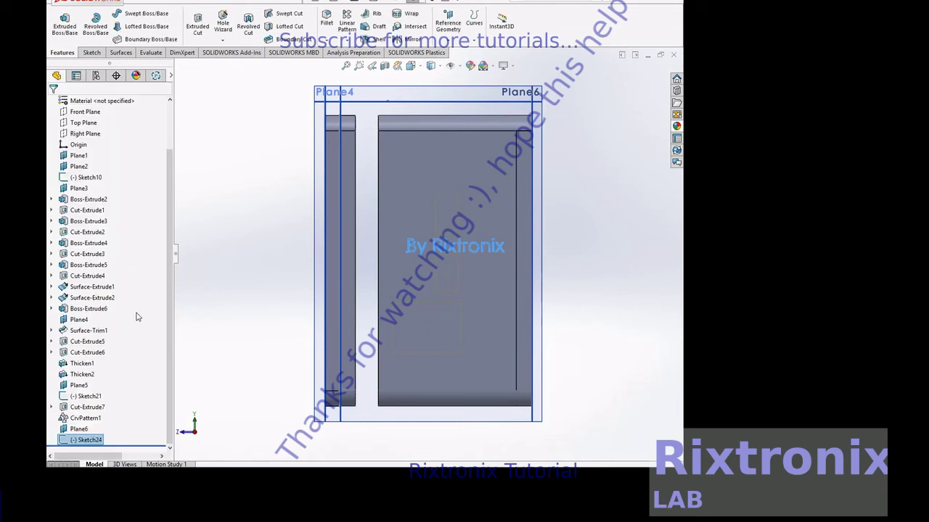
right_click(89, 447)
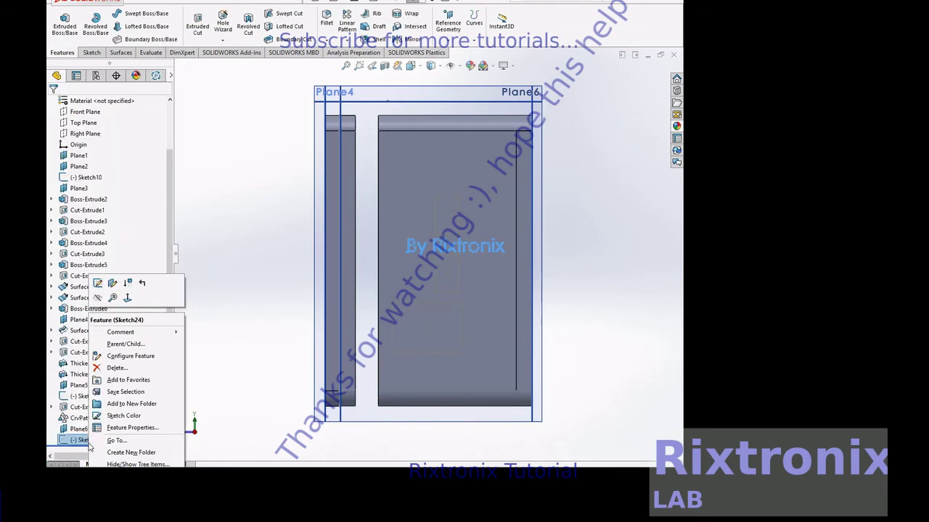
Edit Sketch24 and append 'LAB' so the text reads 'By Rixtronix LAB'
click(100, 283)
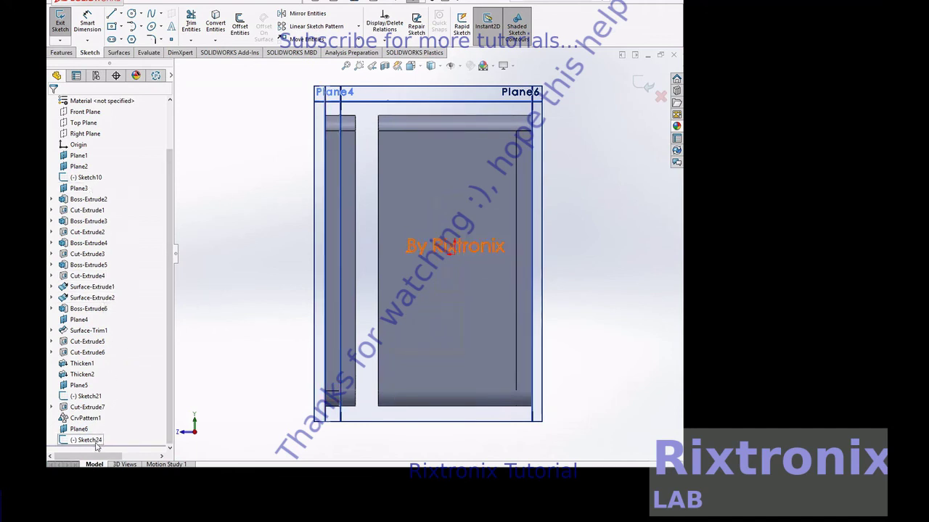
click(95, 443)
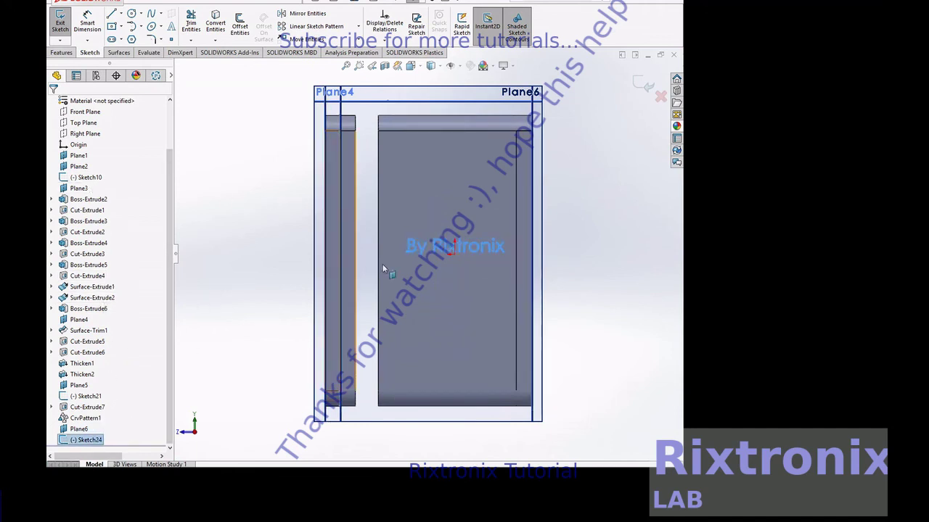
double_click(464, 243)
click(128, 178)
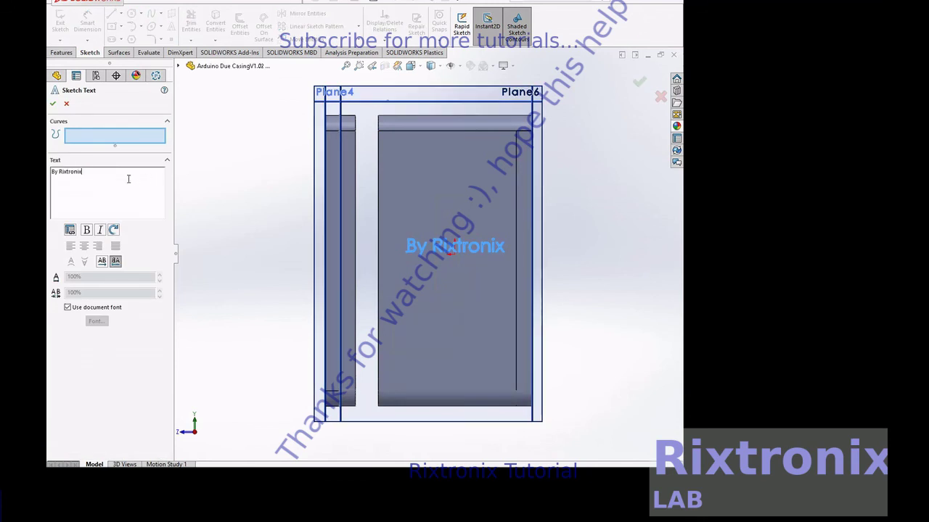
text( LAB)
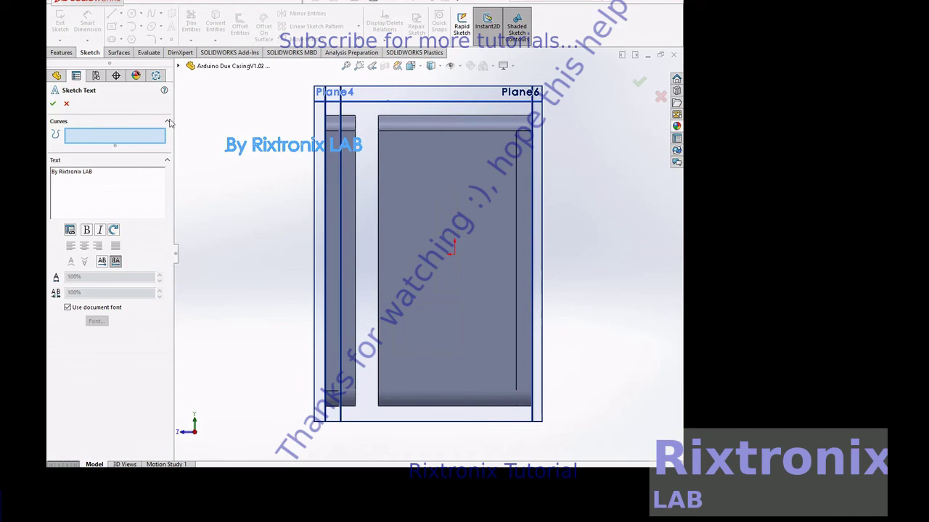
Shift the text left to centre it on the side face, confirm, and exit the sketch
click(419, 274)
click(391, 274)
click(386, 274)
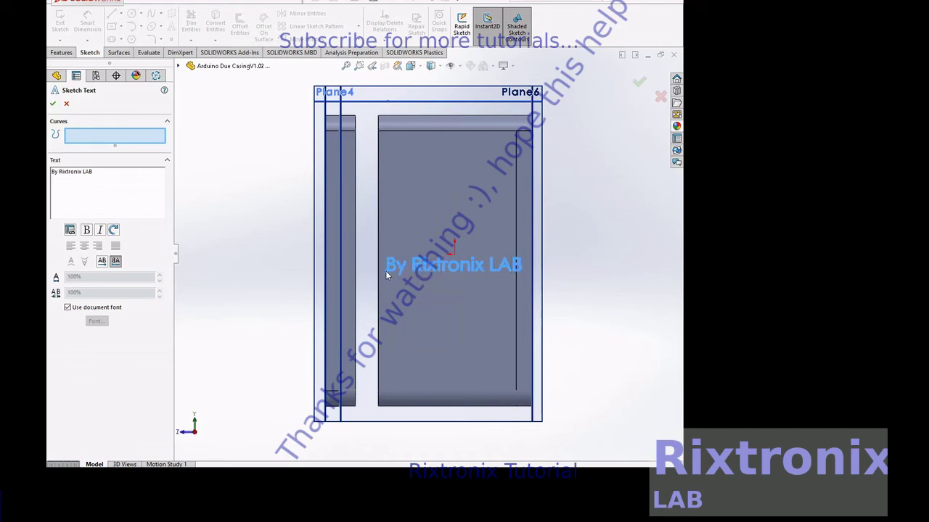
click(54, 104)
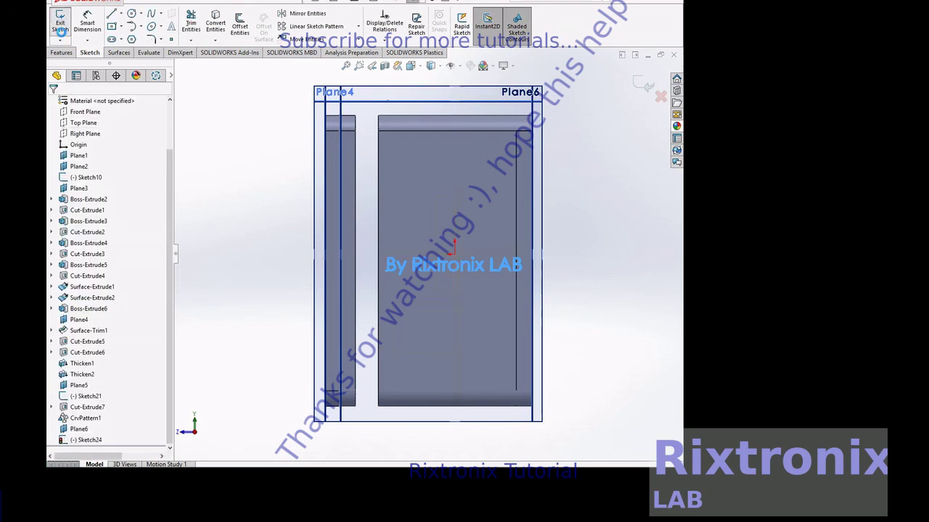
click(61, 26)
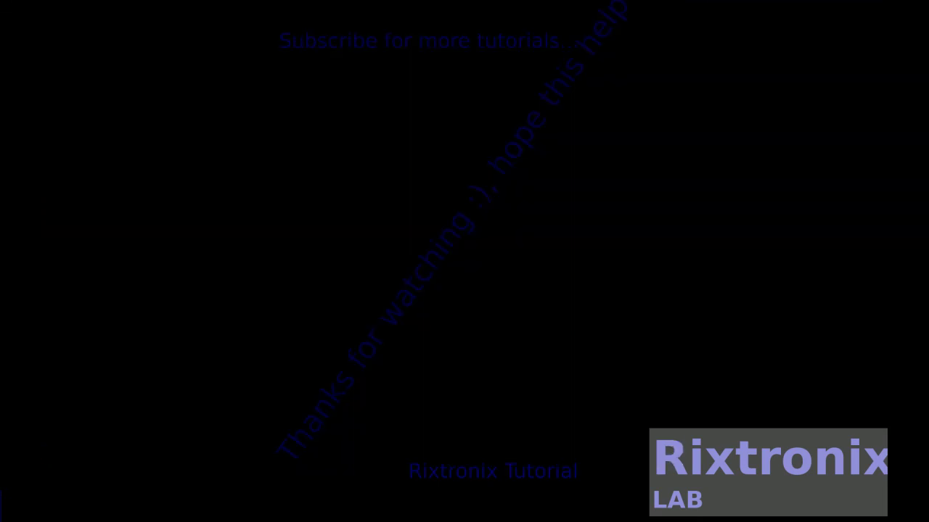